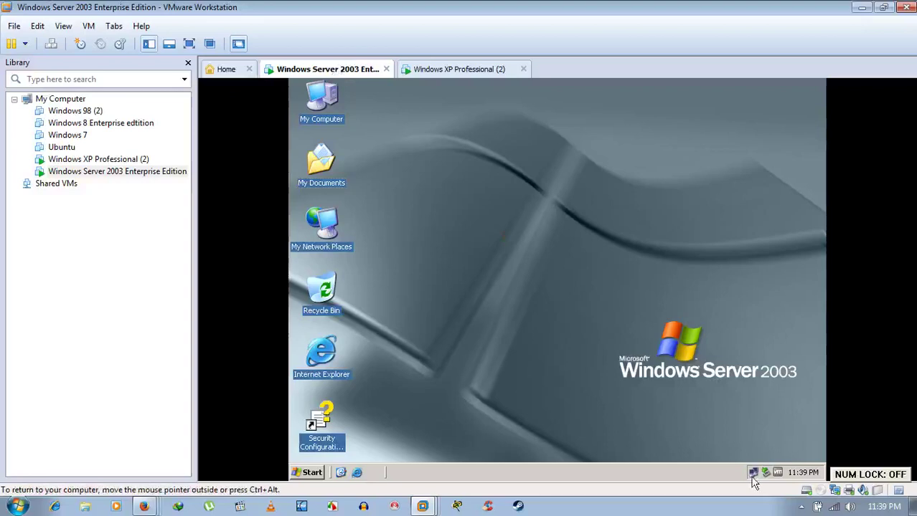
# Step: Check the local area connection status on the Windows Server 2003 and Windows XP Professional (2) virtual machines
pyautogui.moveTo(753, 473)
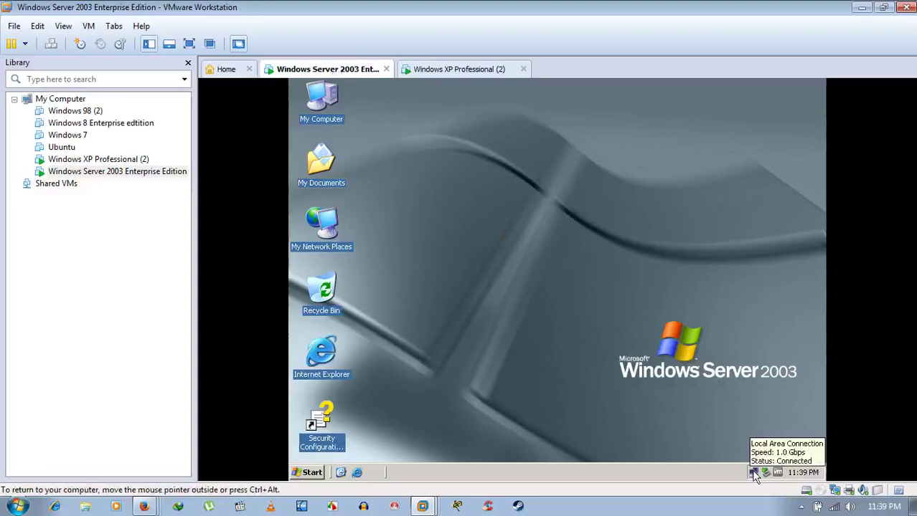
pyautogui.click(500, 69)
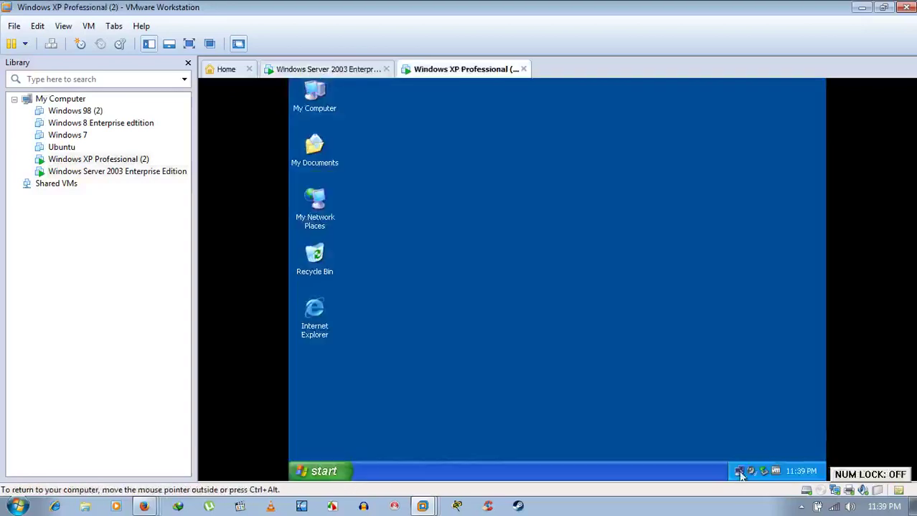
pyautogui.moveTo(740, 472)
pyautogui.click(340, 70)
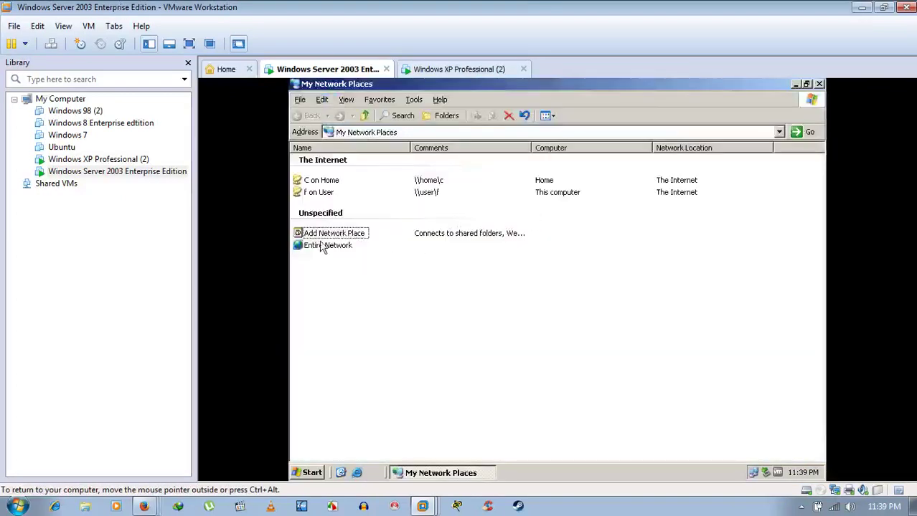
# Step: Reopen My Network Places on the server, browse Entire Network to Microsoft Windows Network and select the Niceguy domain
pyautogui.click(819, 84)
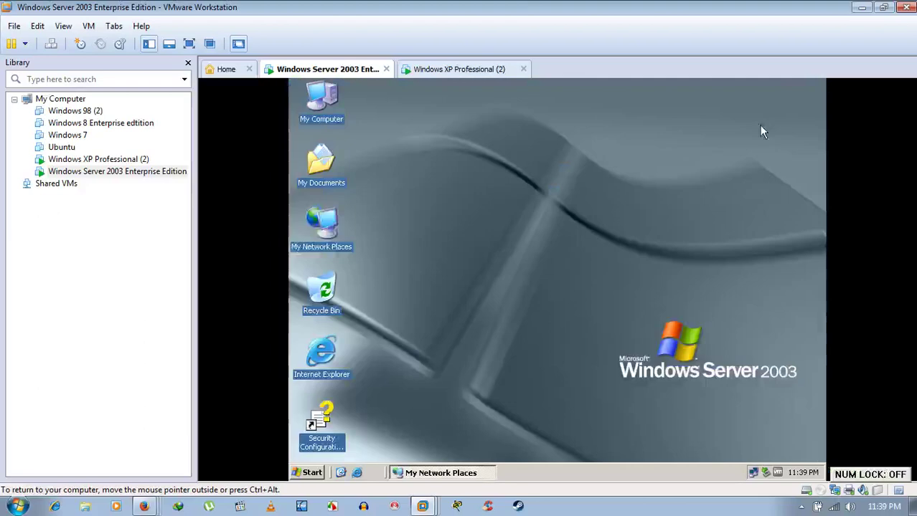
pyautogui.doubleClick(315, 228)
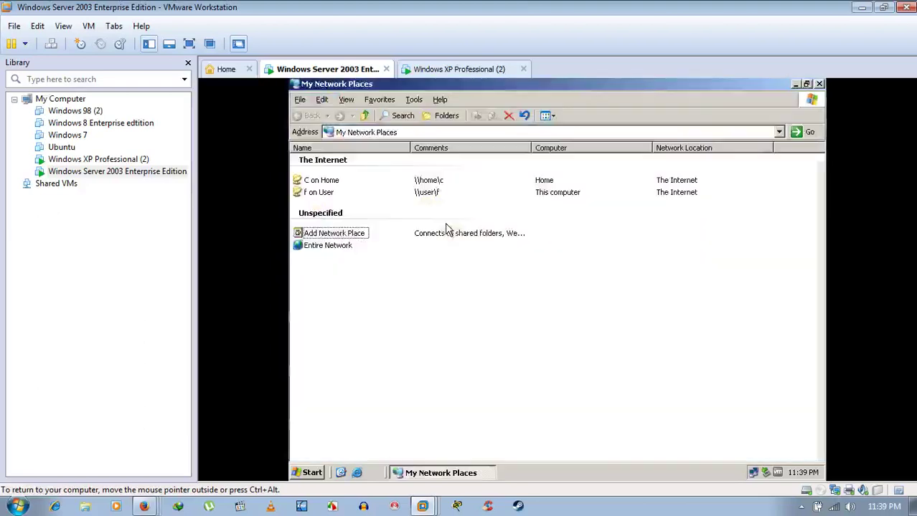
pyautogui.click(332, 247)
pyautogui.doubleClick(333, 247)
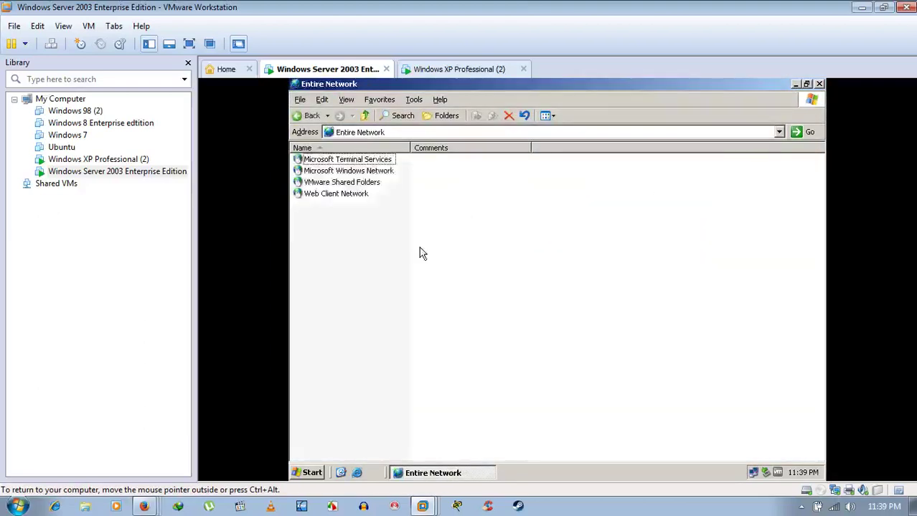
pyautogui.doubleClick(338, 173)
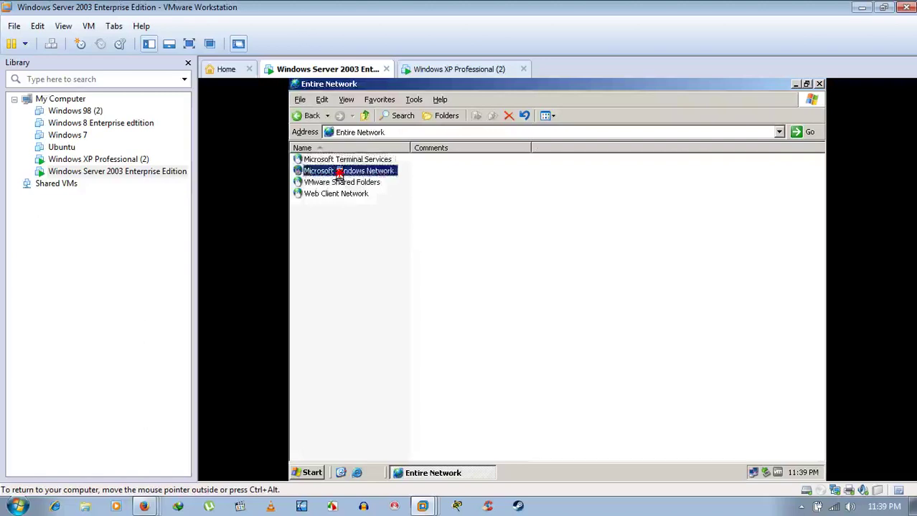
pyautogui.click(307, 161)
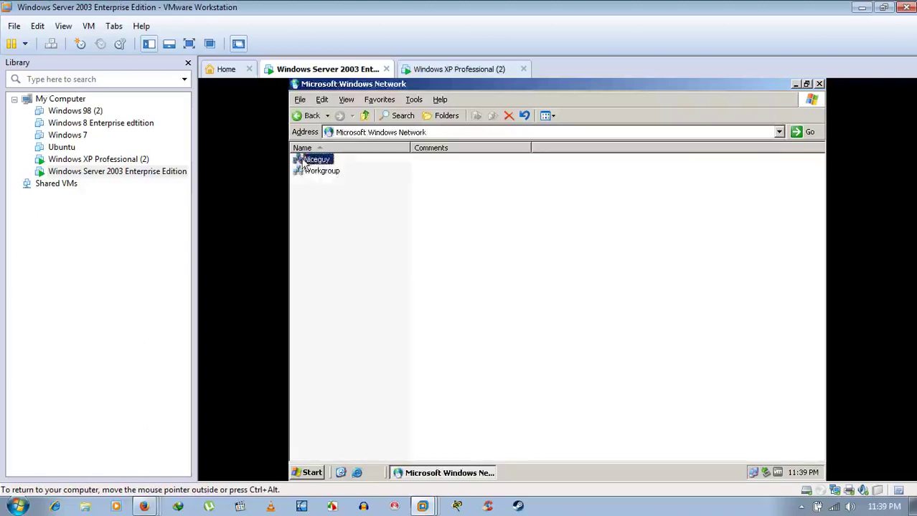
pyautogui.click(310, 171)
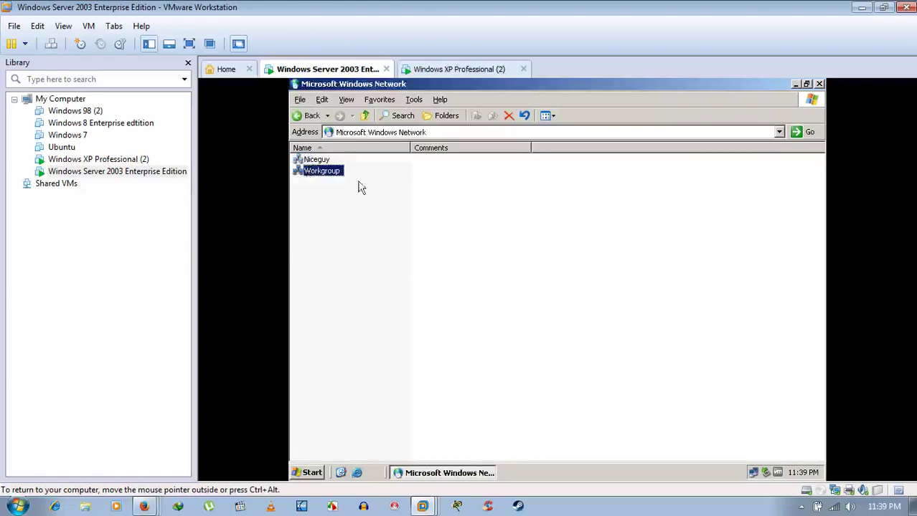
pyautogui.click(318, 161)
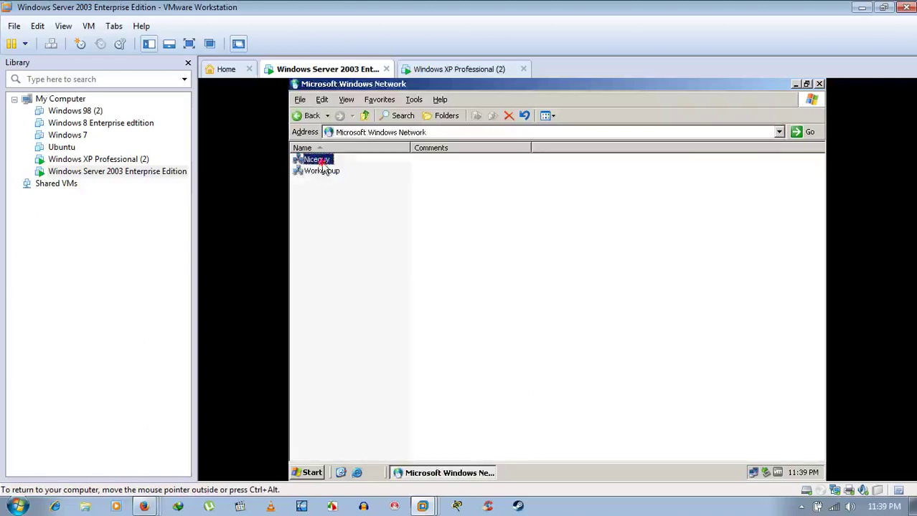
# Step: Minimize the network window and check the server's domain in the computer name section of System Properties
pyautogui.click(459, 474)
pyautogui.rightClick(323, 114)
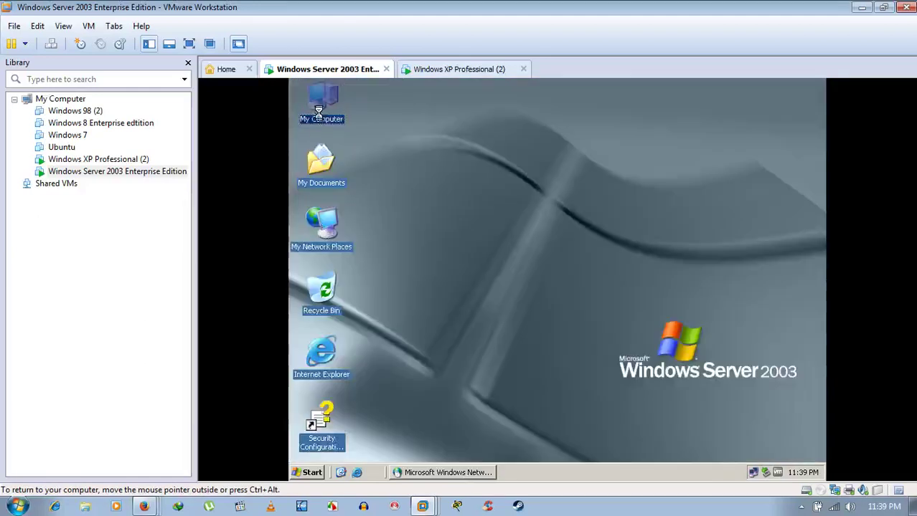
pyautogui.click(359, 241)
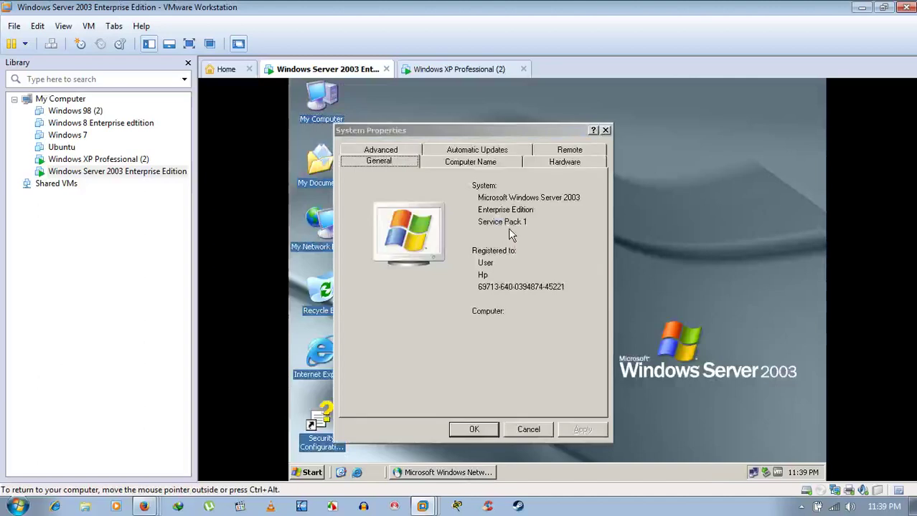
pyautogui.click(492, 165)
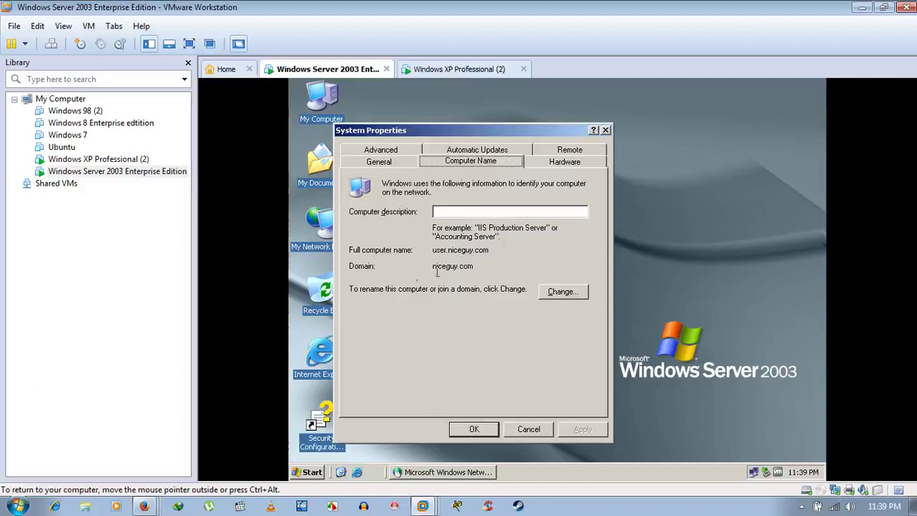
pyautogui.moveTo(456, 269); pyautogui.dragTo(428, 266)
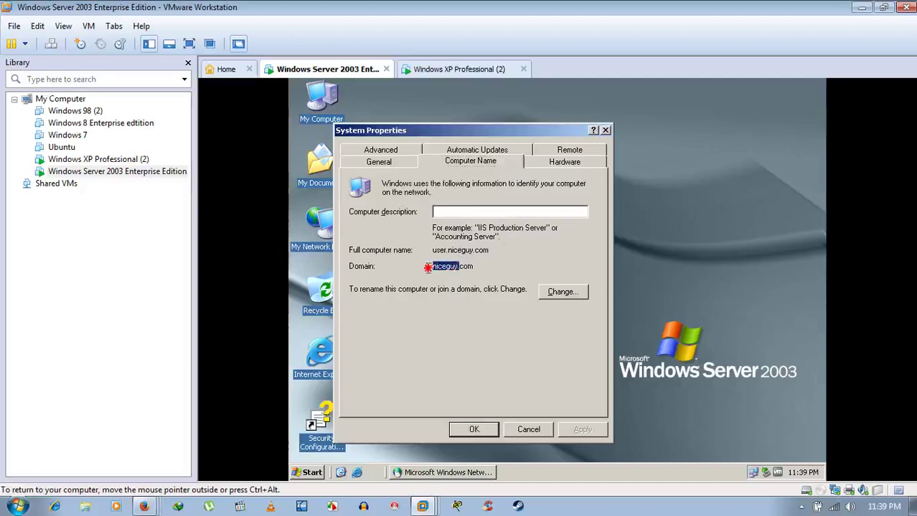
pyautogui.click(506, 267)
# Step: Compare the Niceguy entry in Microsoft Windows Network with the domain in System Properties, and open Niceguy
pyautogui.click(459, 472)
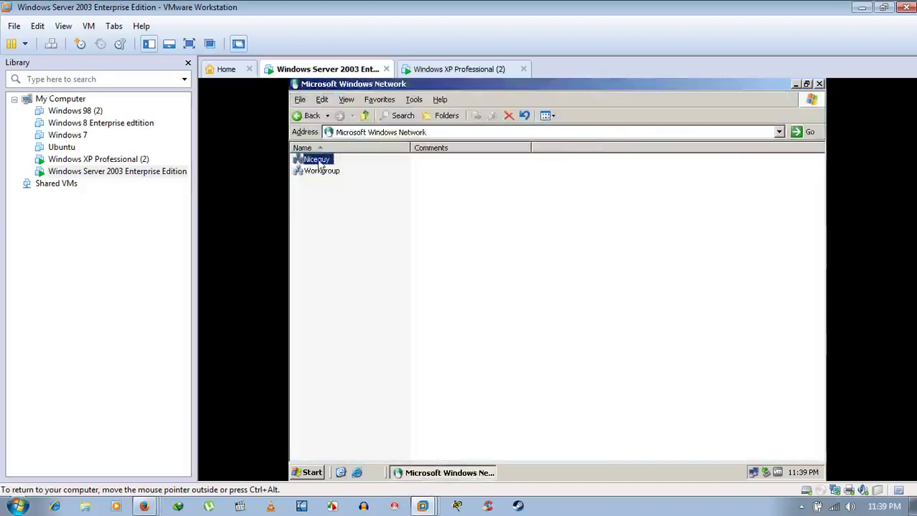
pyautogui.click(478, 473)
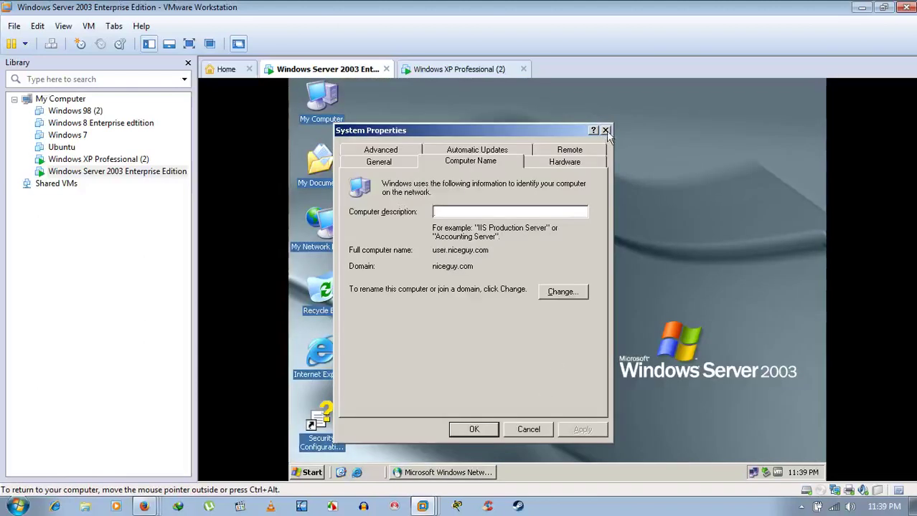
pyautogui.click(466, 475)
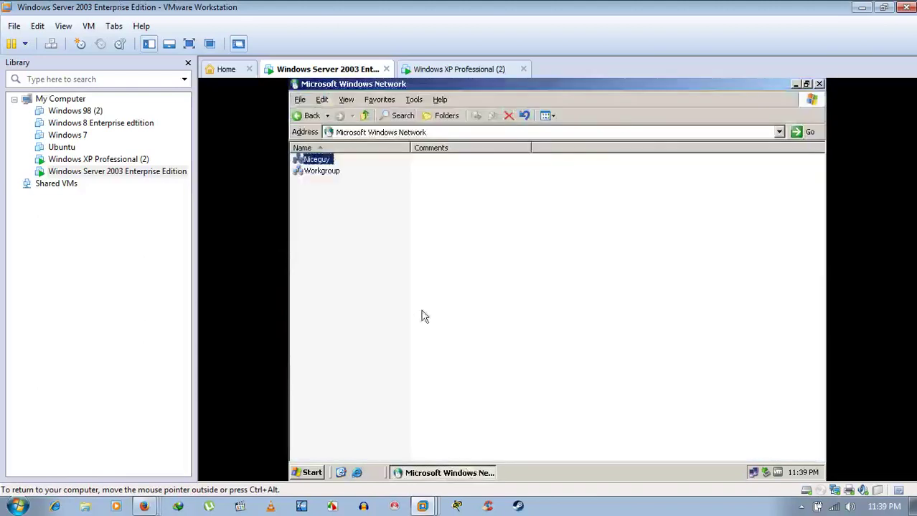
pyautogui.doubleClick(316, 160)
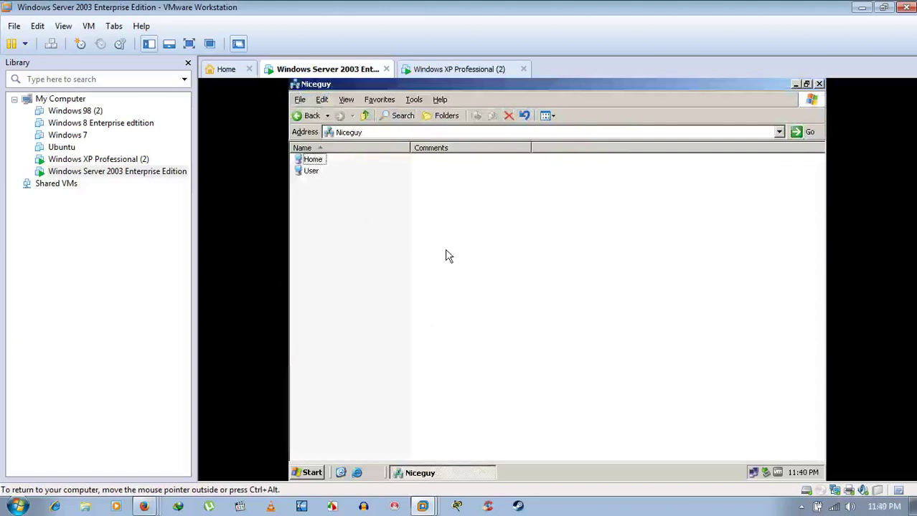
# Step: Check the server's full computer name in System Properties against the computers listed under Niceguy
pyautogui.press('super+Pause')
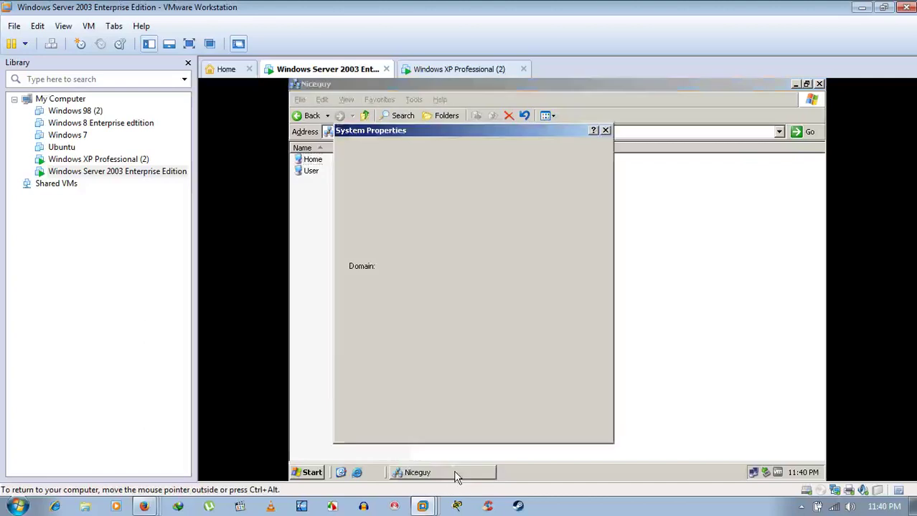
pyautogui.click(450, 477)
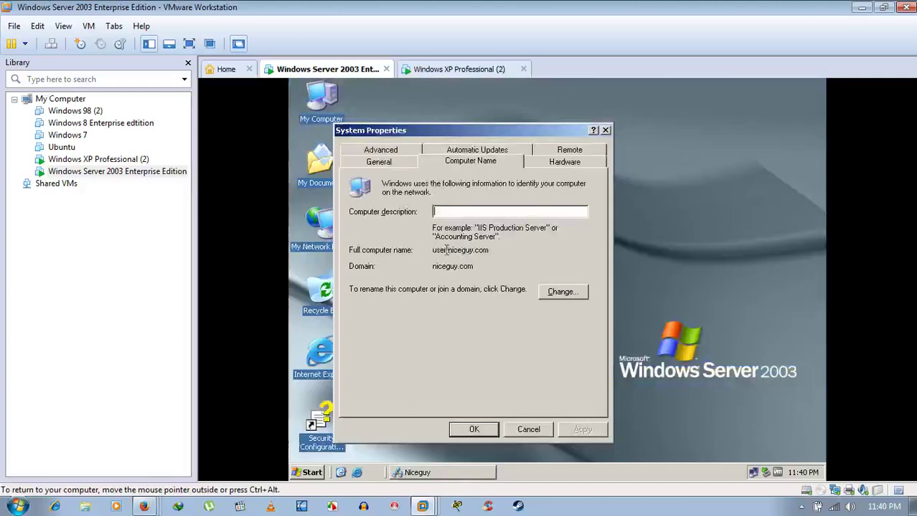
pyautogui.moveTo(445, 250); pyautogui.dragTo(426, 251)
pyautogui.click(460, 475)
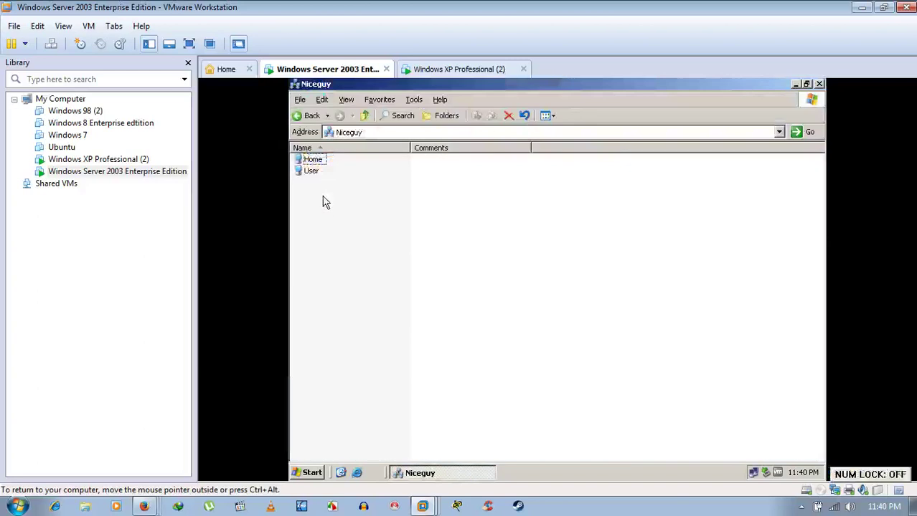
# Step: View the User computer in the Niceguy domain, go back to the computer list and minimize its window
pyautogui.click(309, 172)
pyautogui.doubleClick(312, 172)
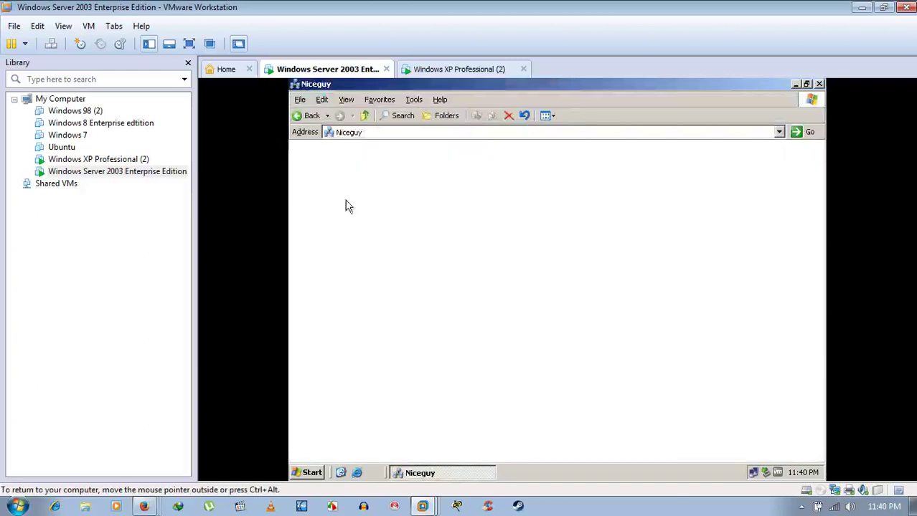
pyautogui.click(305, 117)
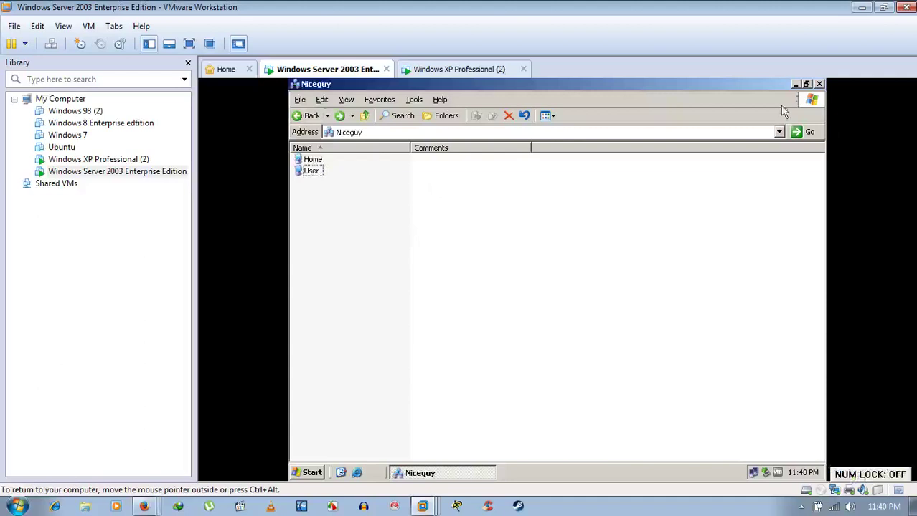
pyautogui.click(794, 84)
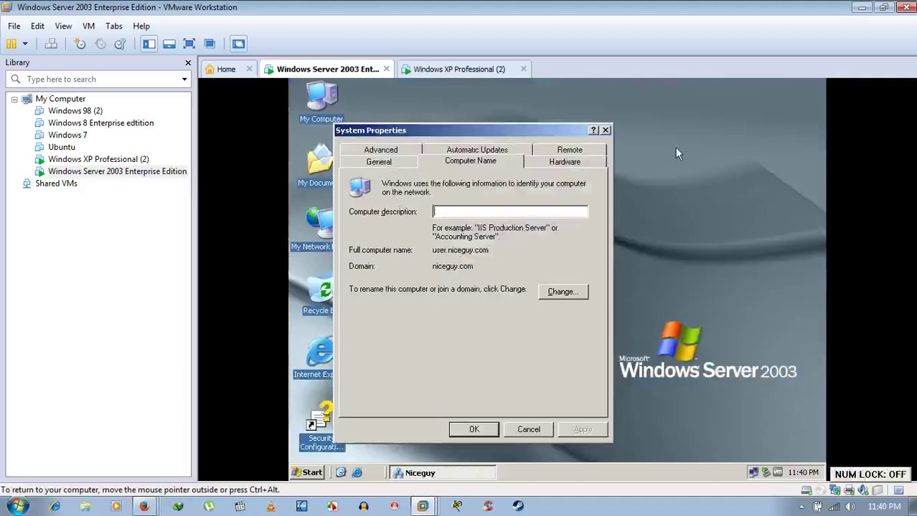
# Step: Examine the server's Control Panel entries, including Windows Firewall and Network Connections, without opening any of them
pyautogui.click(315, 474)
pyautogui.click(316, 473)
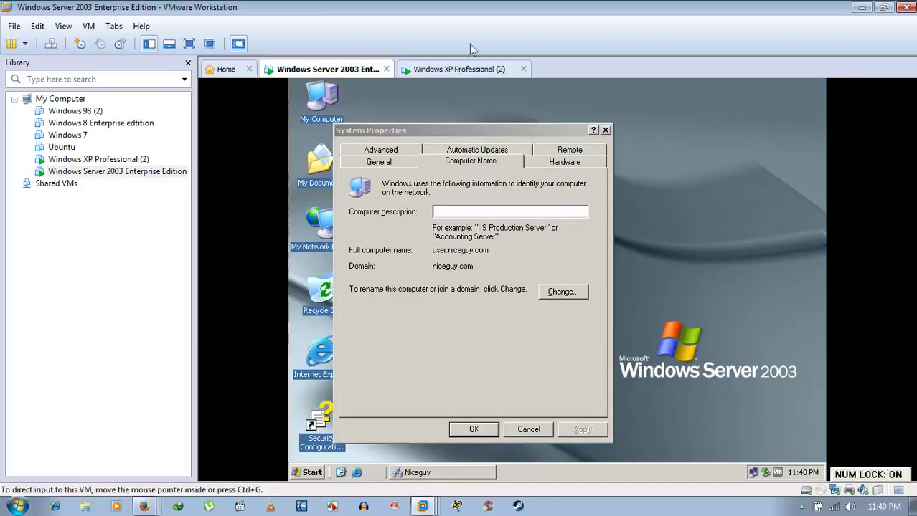
pyautogui.click(311, 473)
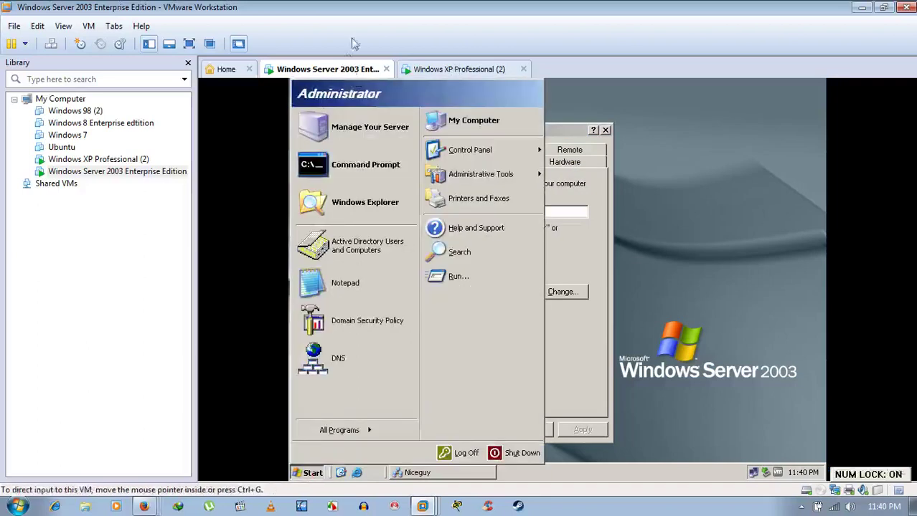
pyautogui.click(664, 250)
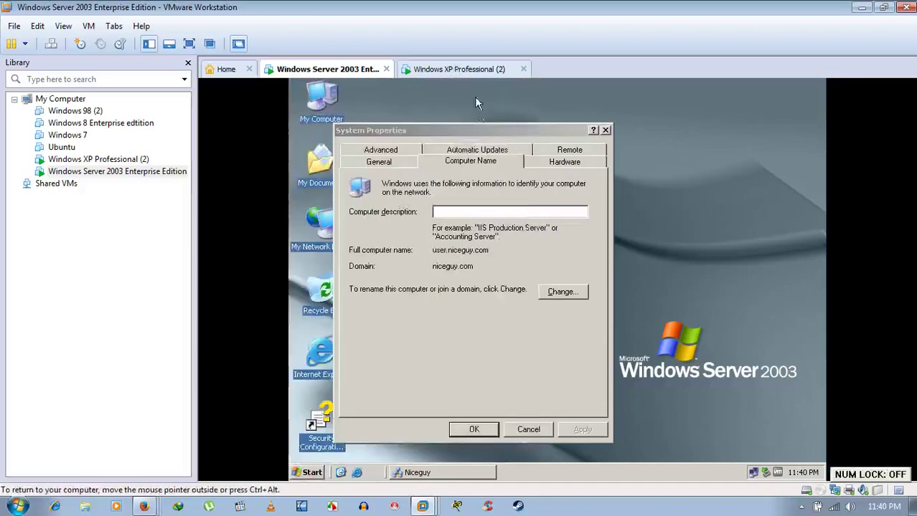
pyautogui.click(314, 474)
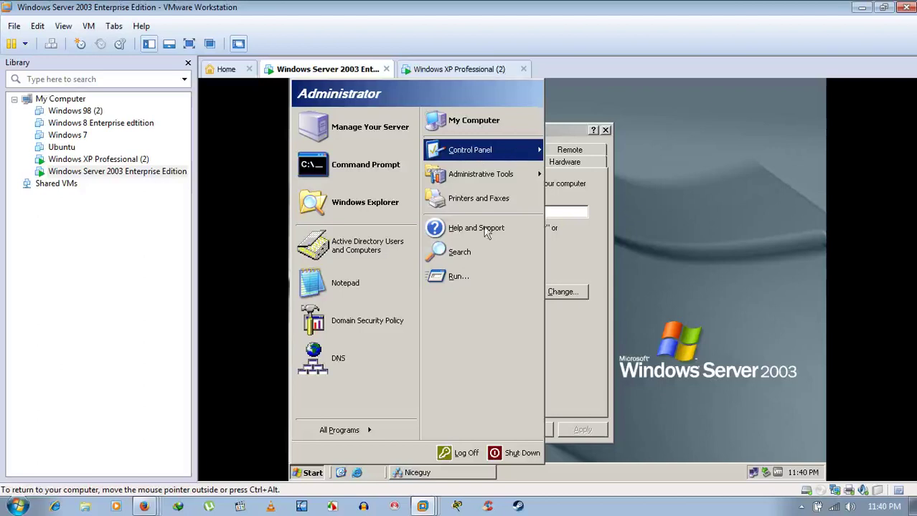
pyautogui.click(487, 150)
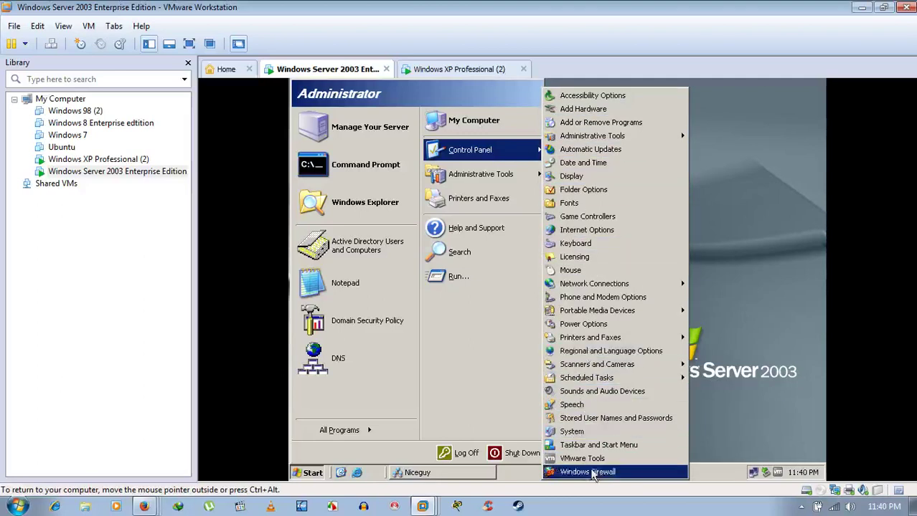
pyautogui.moveTo(599, 378)
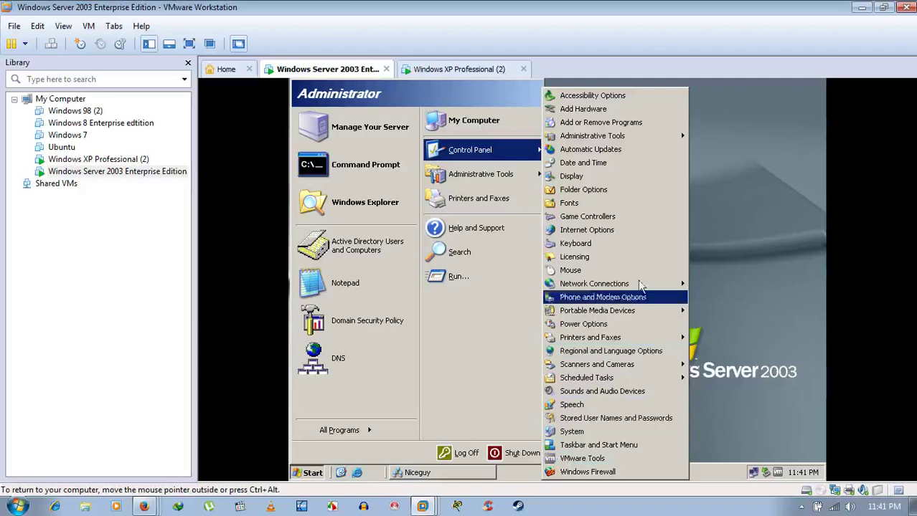
pyautogui.press('super+Pause')
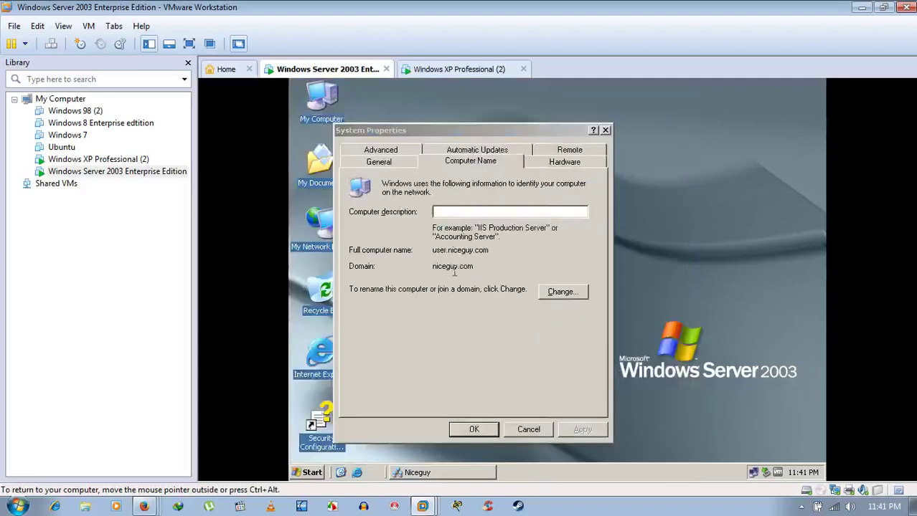
# Step: Switch to the Windows XP Professional (2) virtual machine and open My Network Places, reopening it once
pyautogui.click(482, 69)
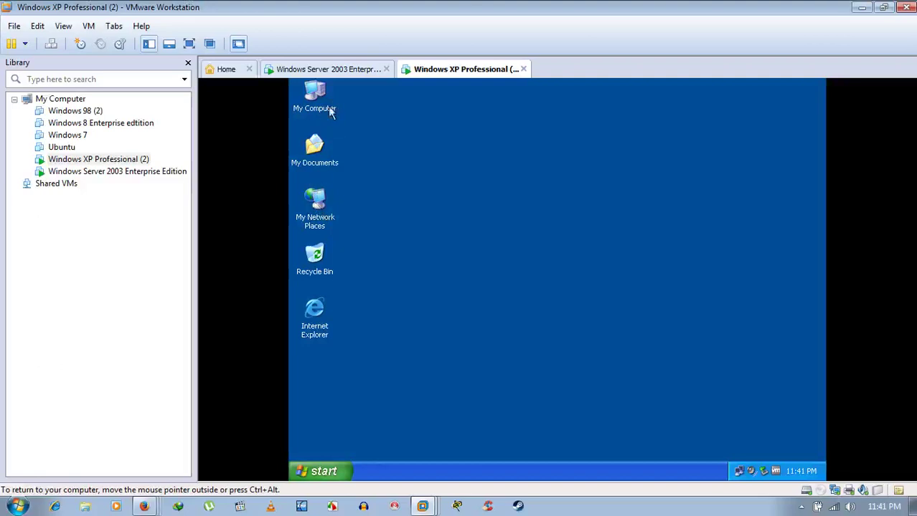
pyautogui.doubleClick(321, 216)
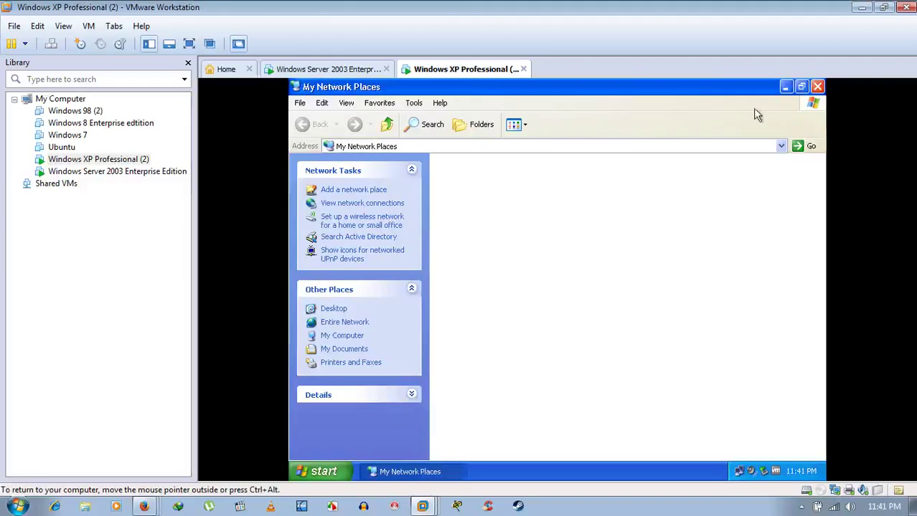
pyautogui.click(817, 87)
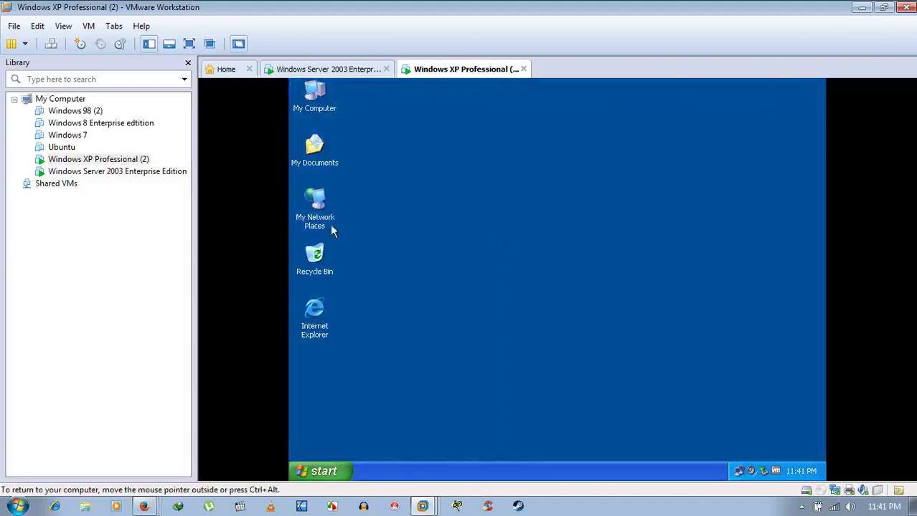
pyautogui.doubleClick(323, 204)
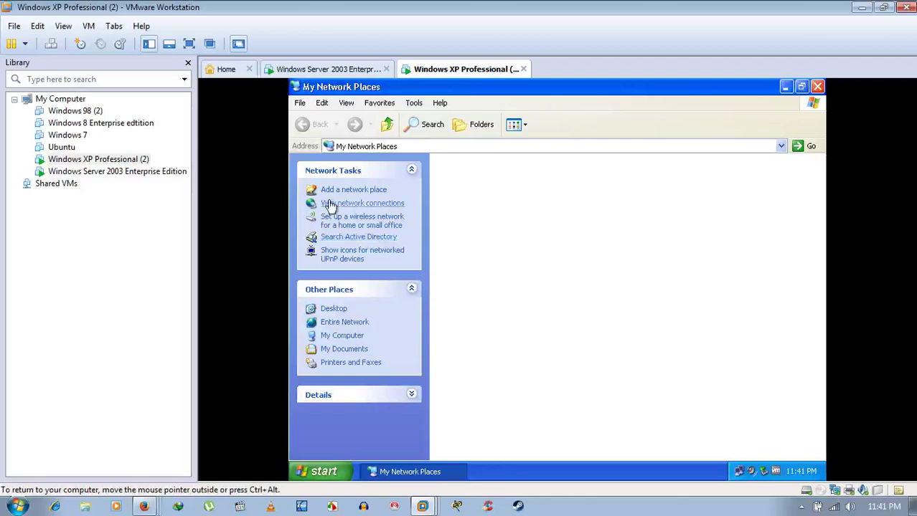
# Step: View the XP machine's network connections, go back and open Microsoft Windows Network under Entire Network
pyautogui.click(358, 206)
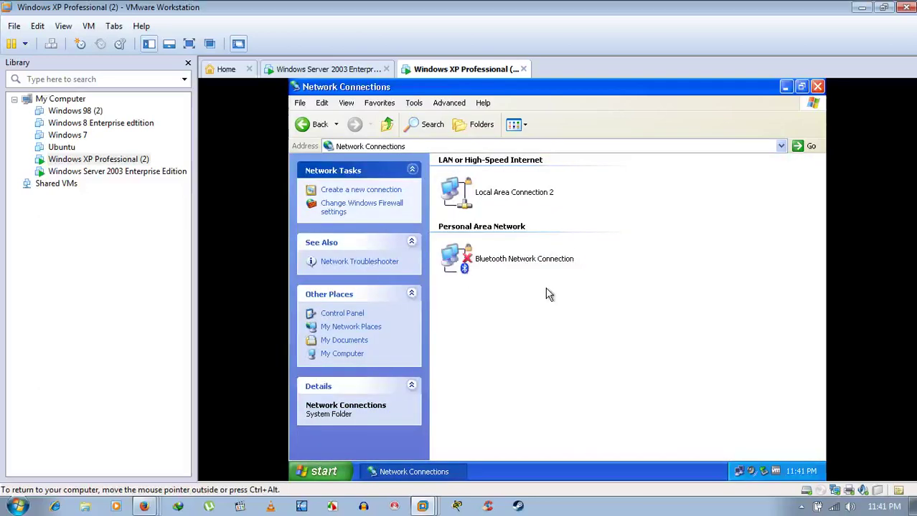
pyautogui.click(304, 126)
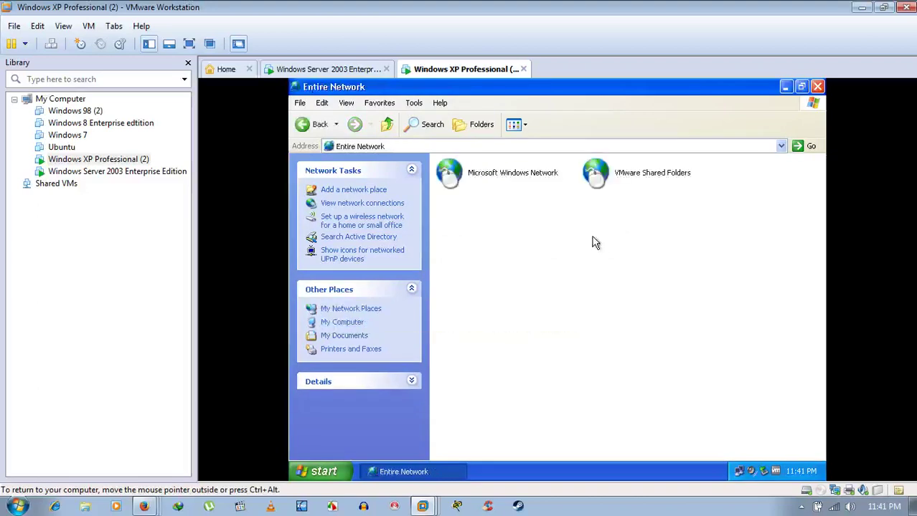
pyautogui.doubleClick(488, 174)
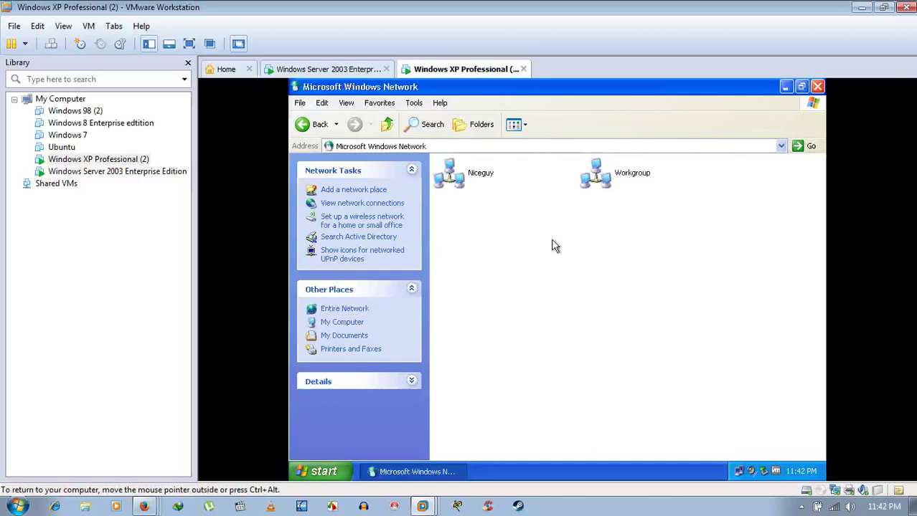
# Step: Examine the Niceguy and Workgroup entries in Microsoft Windows Network, leaving Niceguy selected
pyautogui.click(459, 181)
pyautogui.click(627, 185)
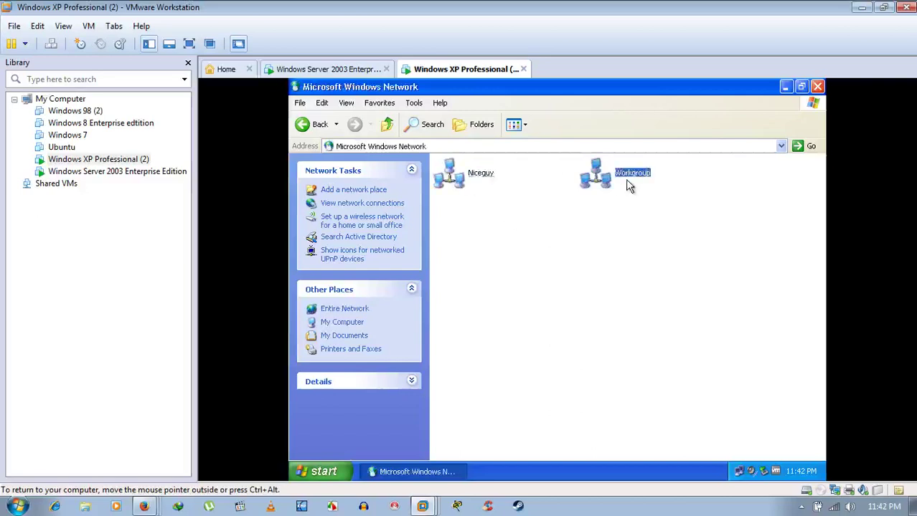
pyautogui.click(500, 224)
pyautogui.click(458, 179)
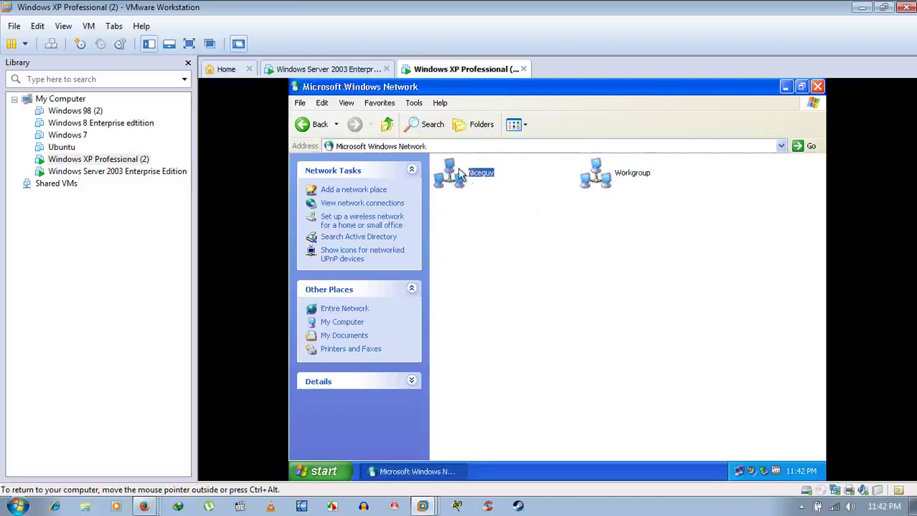
# Step: Minimize the network window and check the XP machine's full computer name and domain in System Properties
pyautogui.click(786, 86)
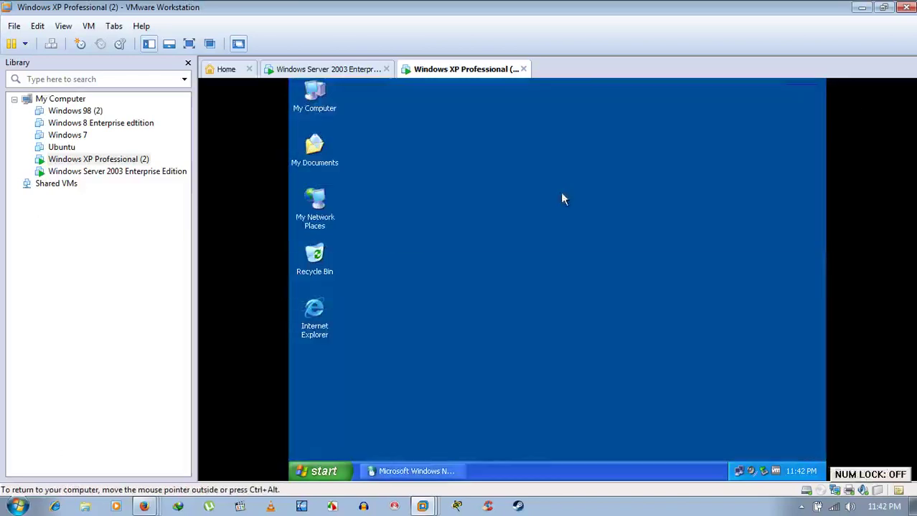
pyautogui.rightClick(313, 95)
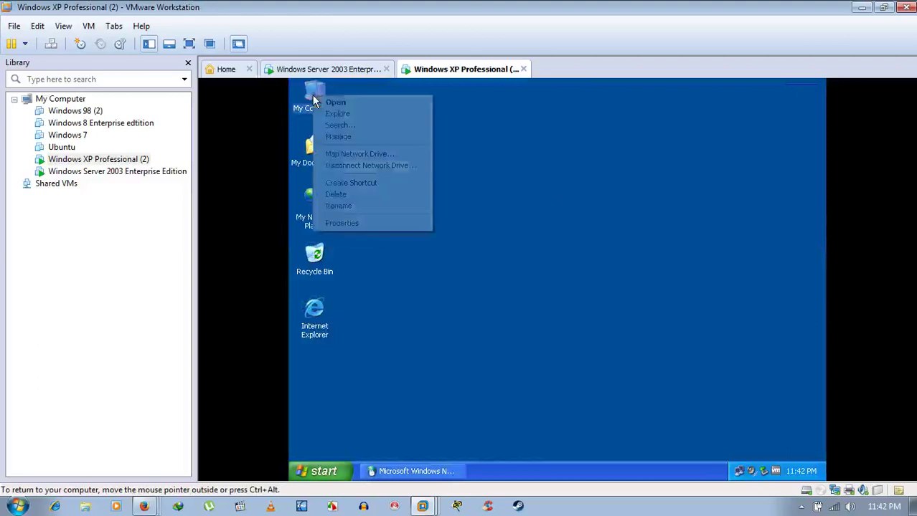
pyautogui.click(357, 225)
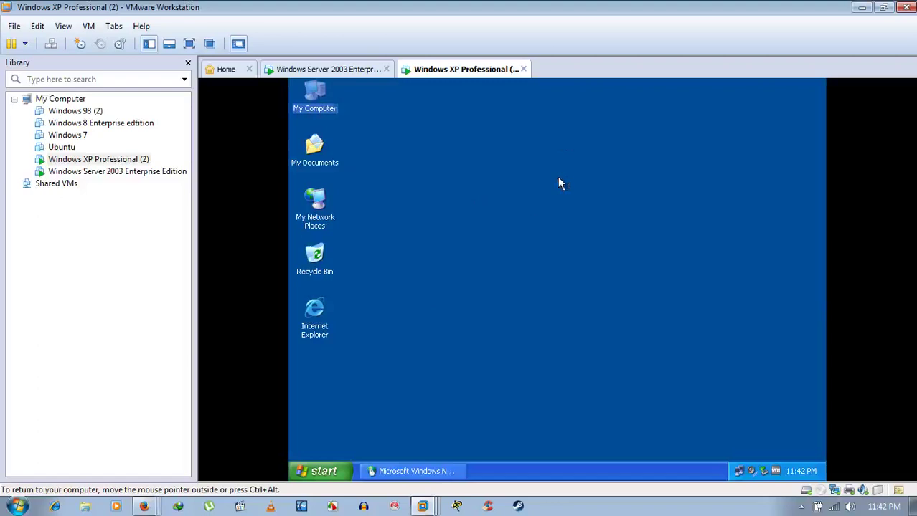
pyautogui.hotkey('alt', 'Return')
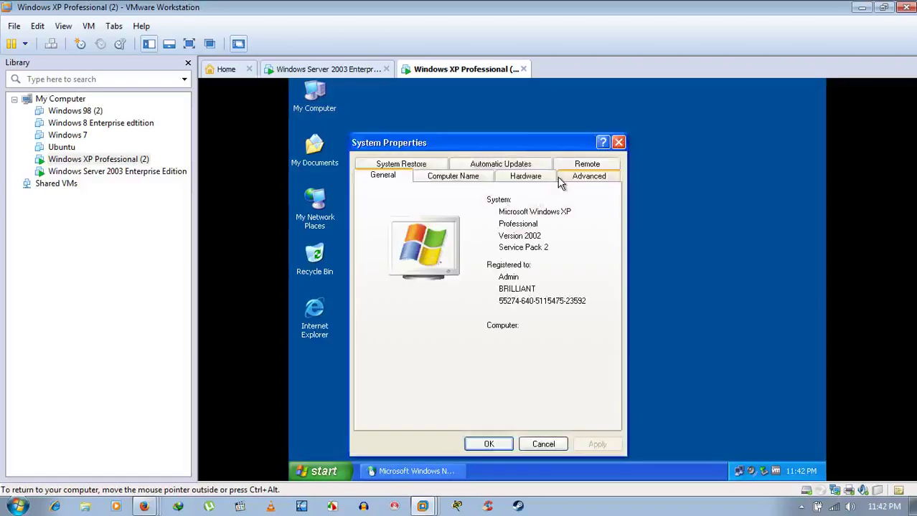
pyautogui.click(439, 180)
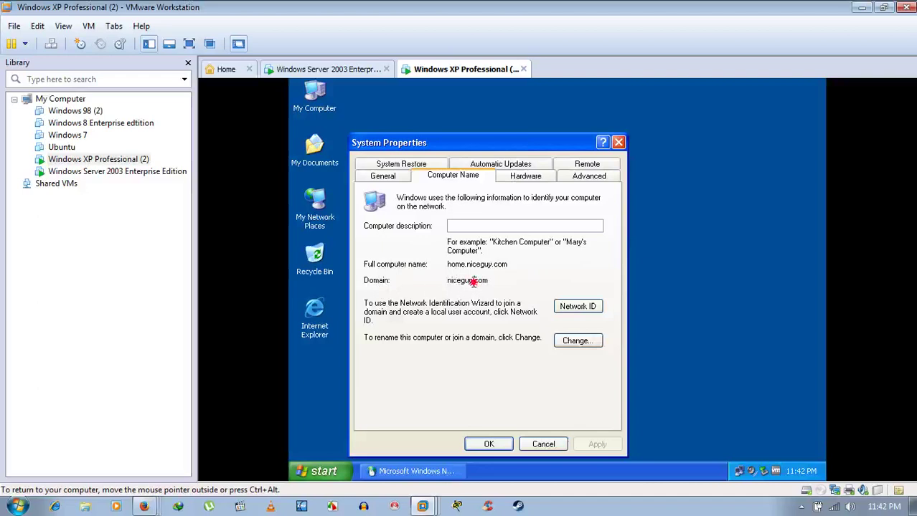
pyautogui.doubleClick(472, 282)
# Step: View the computers in the Niceguy domain, return to Microsoft Windows Network and recheck the domain in System Properties
pyautogui.click(423, 468)
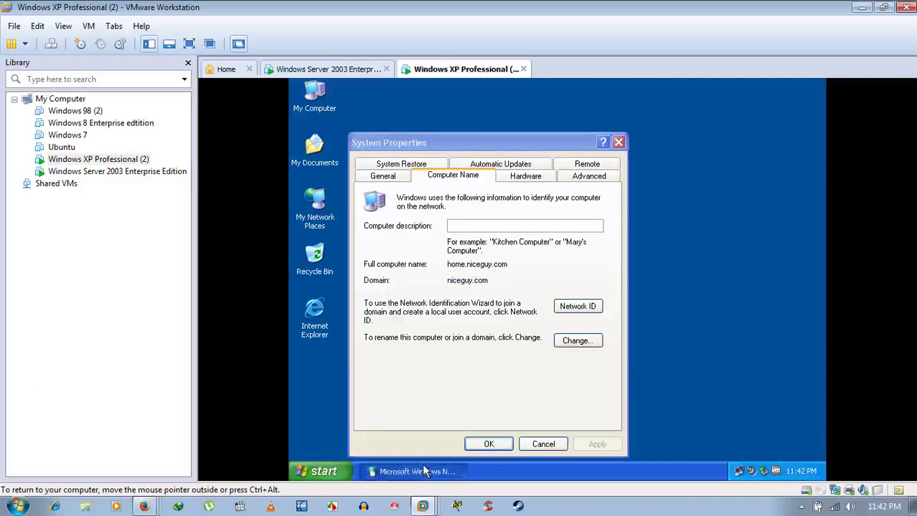
pyautogui.click(428, 466)
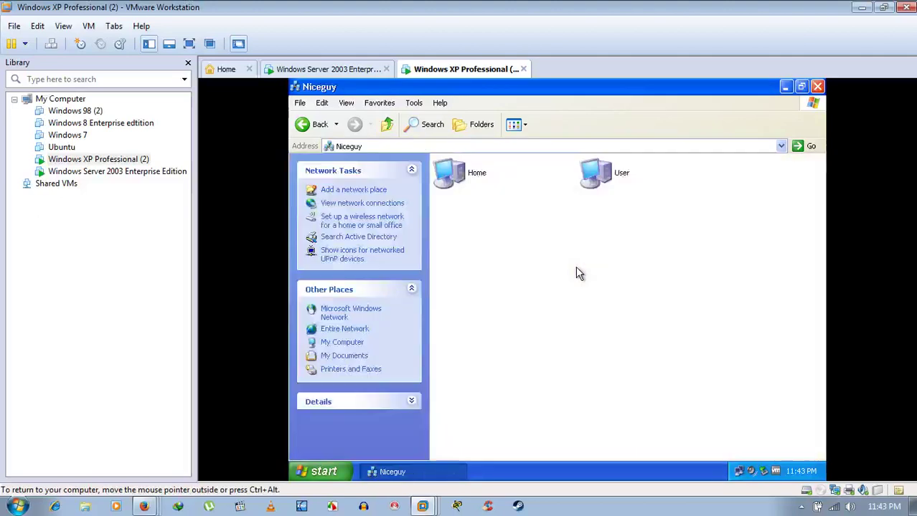
pyautogui.click(304, 126)
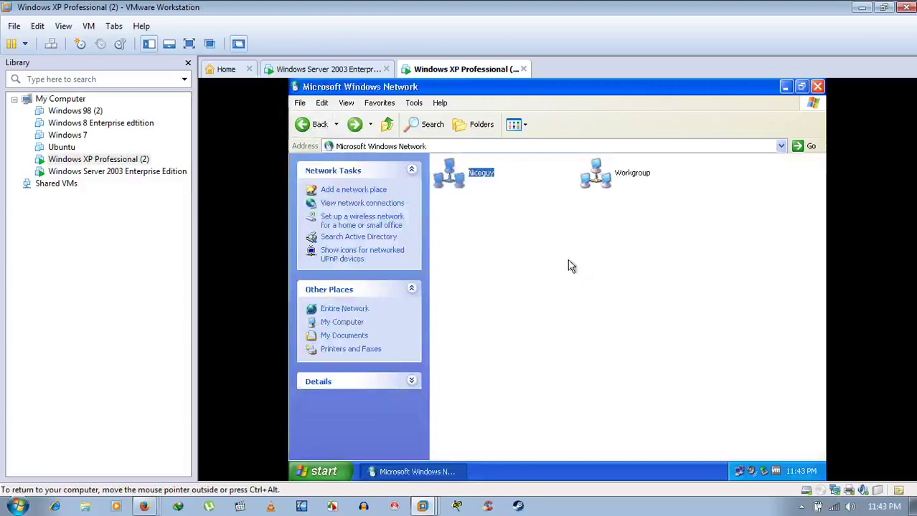
pyautogui.click(501, 231)
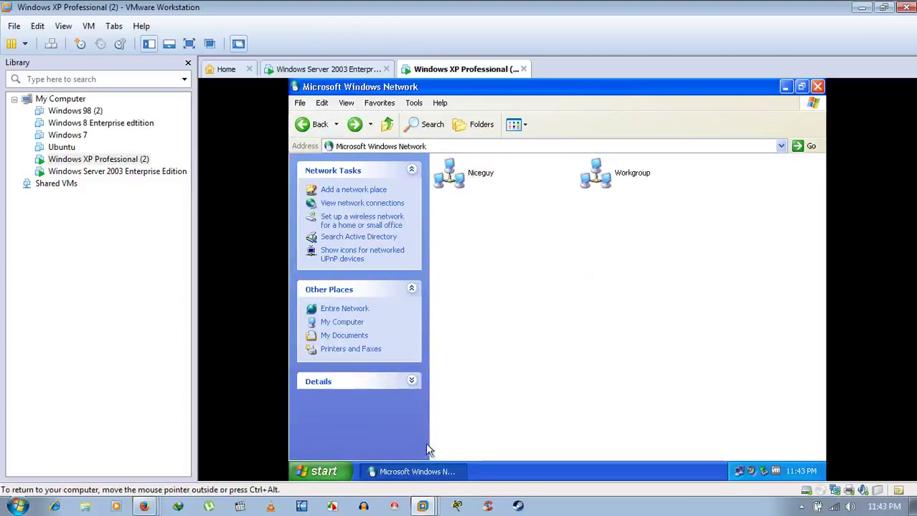
pyautogui.click(427, 471)
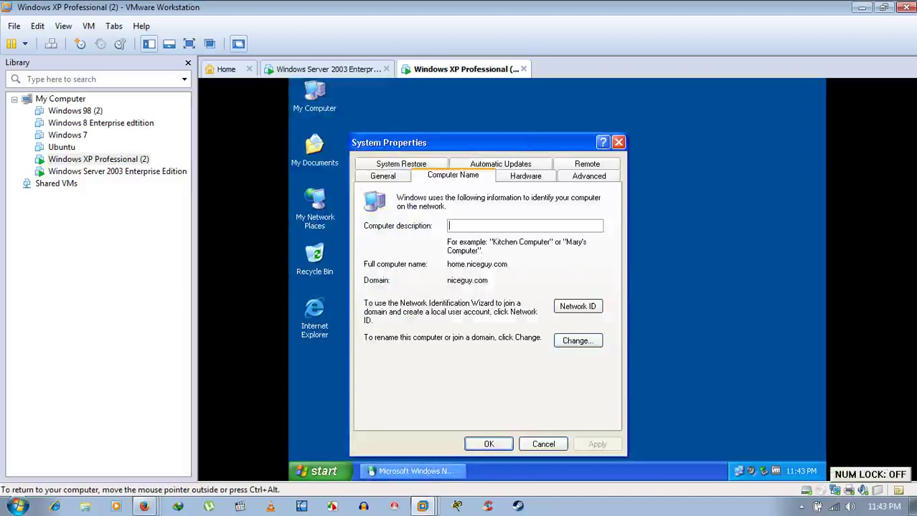
# Step: Open the Niceguy domain and compare its computers with the host part of the XP machine's full computer name
pyautogui.click(439, 471)
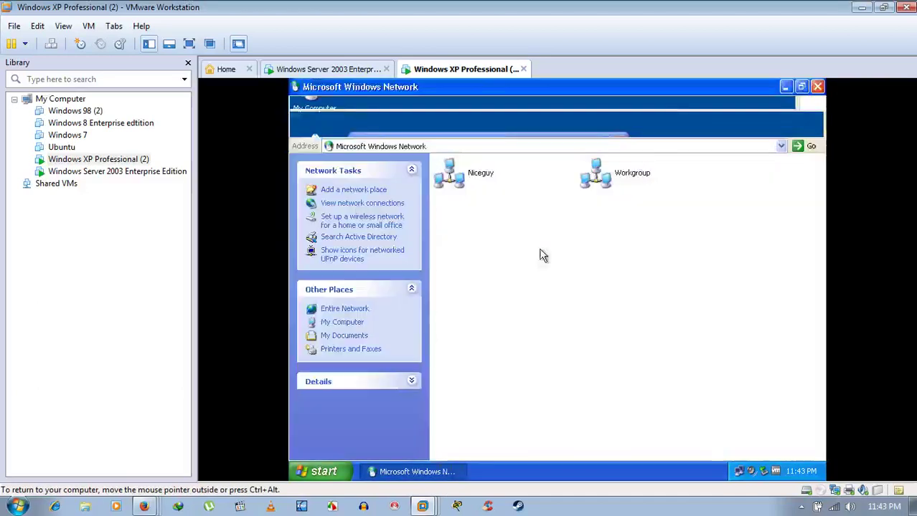
pyautogui.click(458, 177)
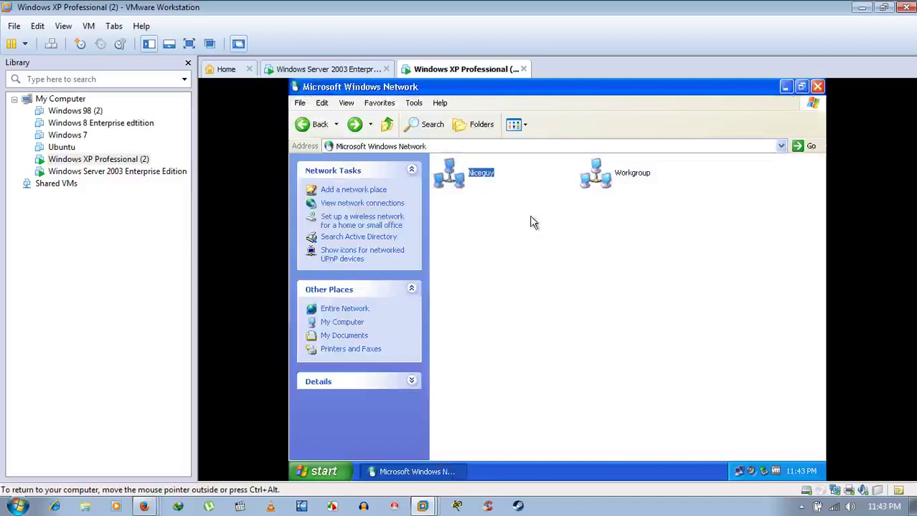
pyautogui.click(531, 223)
pyautogui.doubleClick(463, 179)
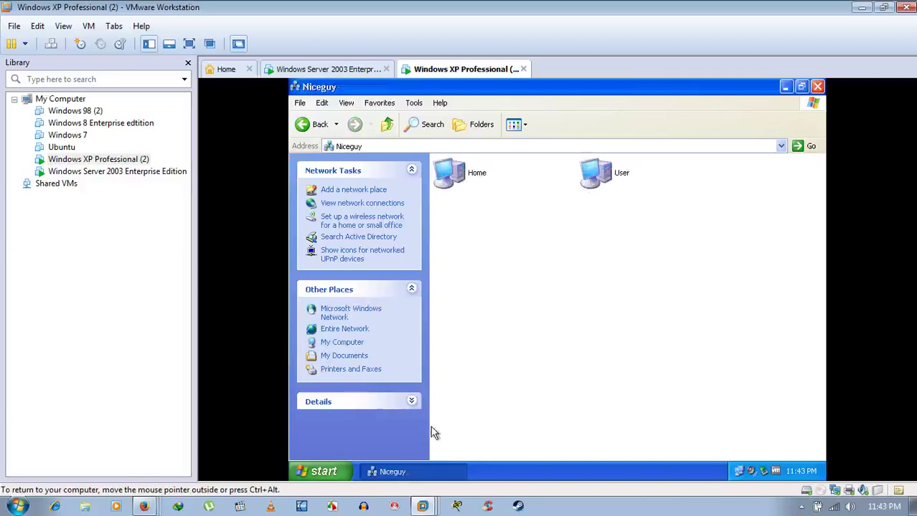
pyautogui.click(426, 471)
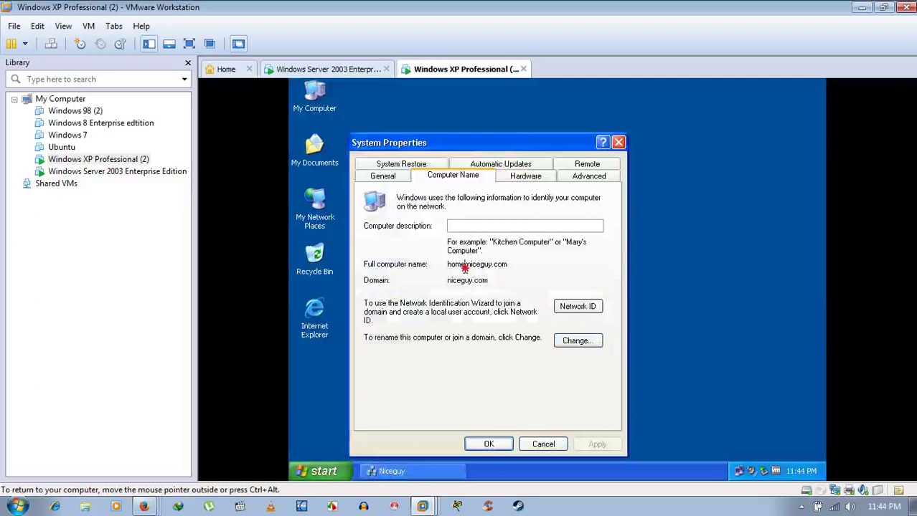
pyautogui.moveTo(465, 267); pyautogui.dragTo(435, 265)
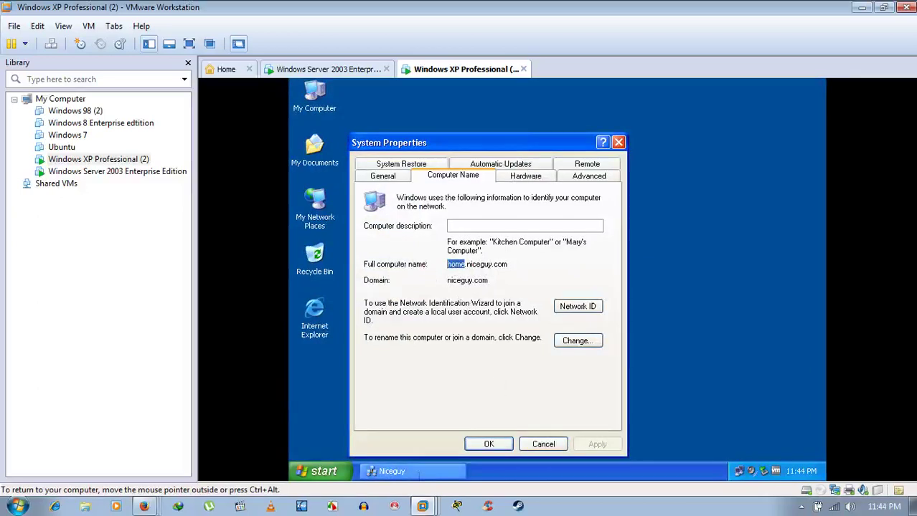
pyautogui.click(421, 474)
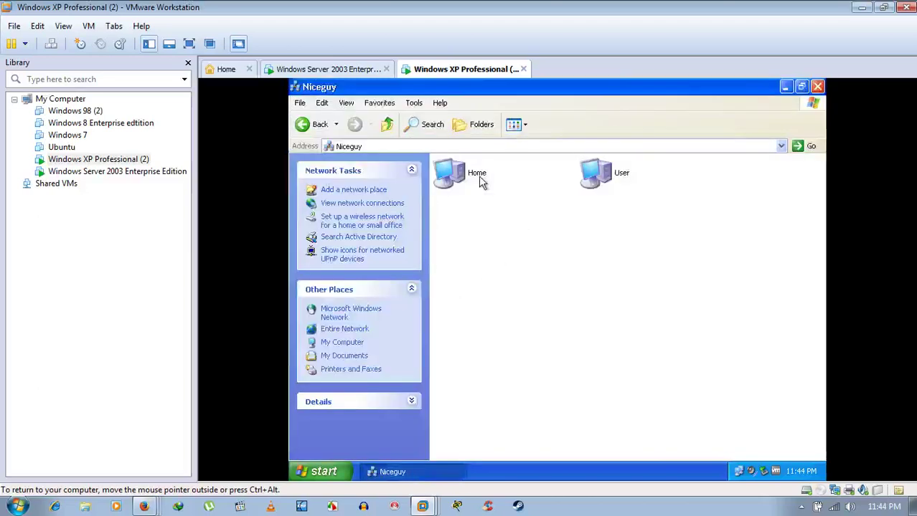
# Step: View the shared resources of the Home computer in Niceguy and go back to the computer list
pyautogui.click(474, 178)
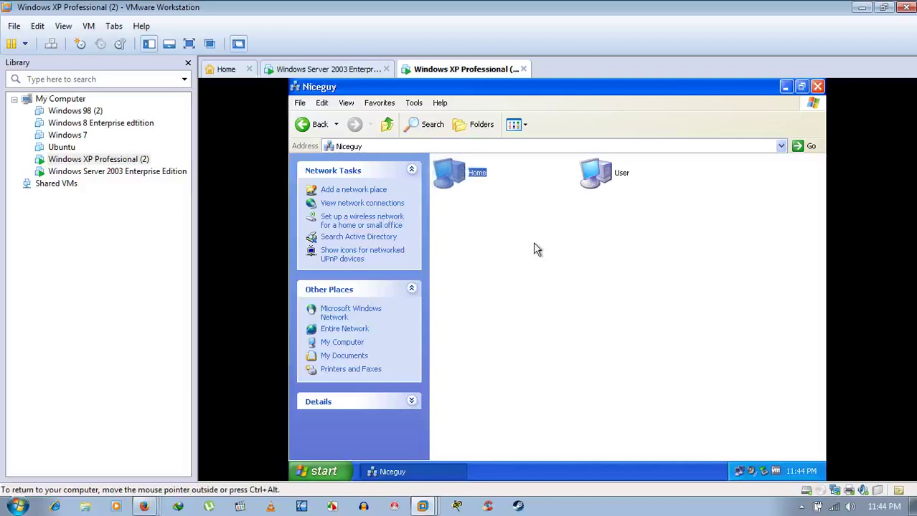
pyautogui.click(460, 178)
pyautogui.doubleClick(460, 179)
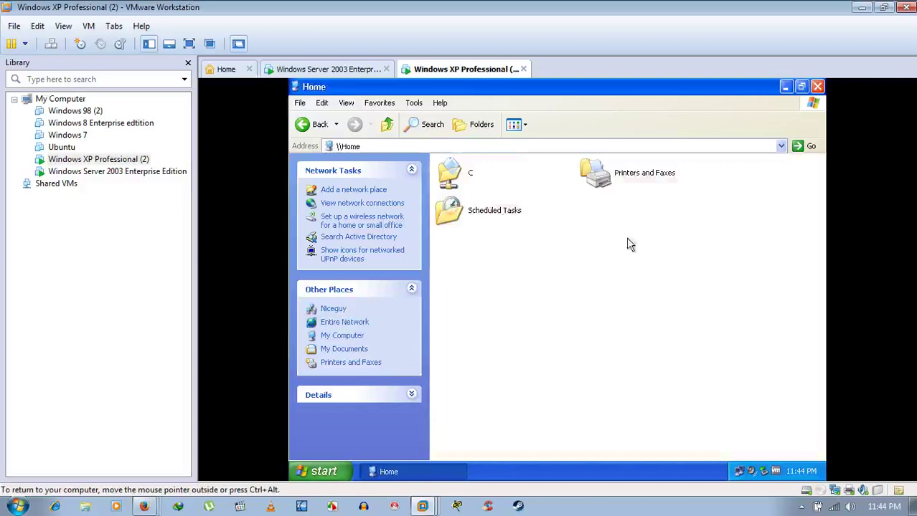
pyautogui.click(302, 125)
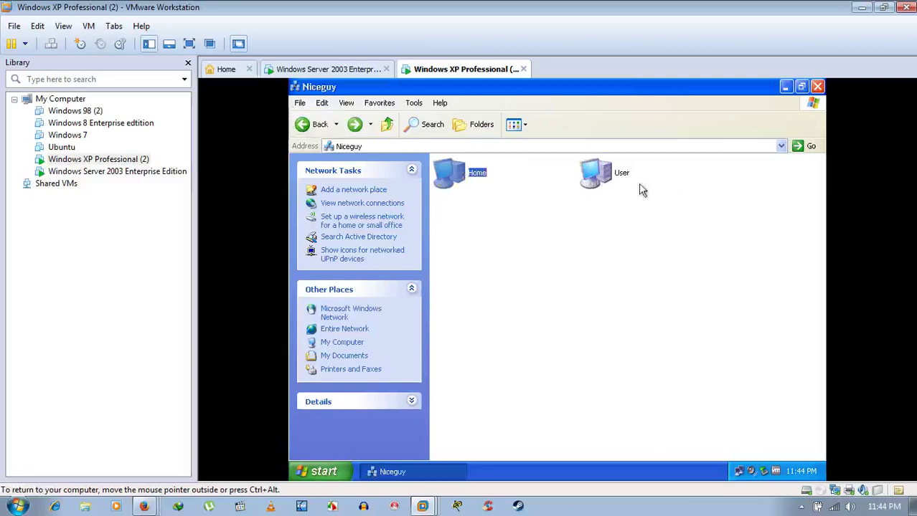
# Step: Match the User computer to the server's full computer name, view its shared folders from XP and return to Niceguy
pyautogui.click(592, 172)
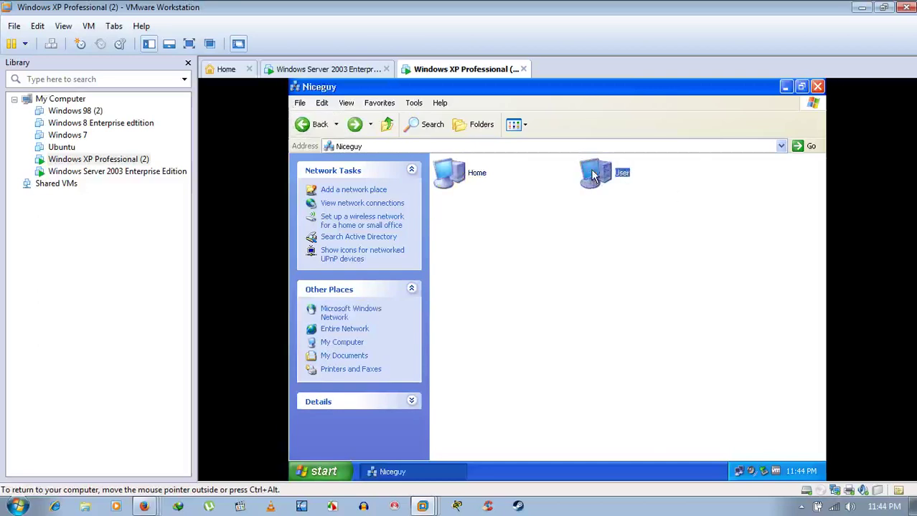
pyautogui.click(334, 69)
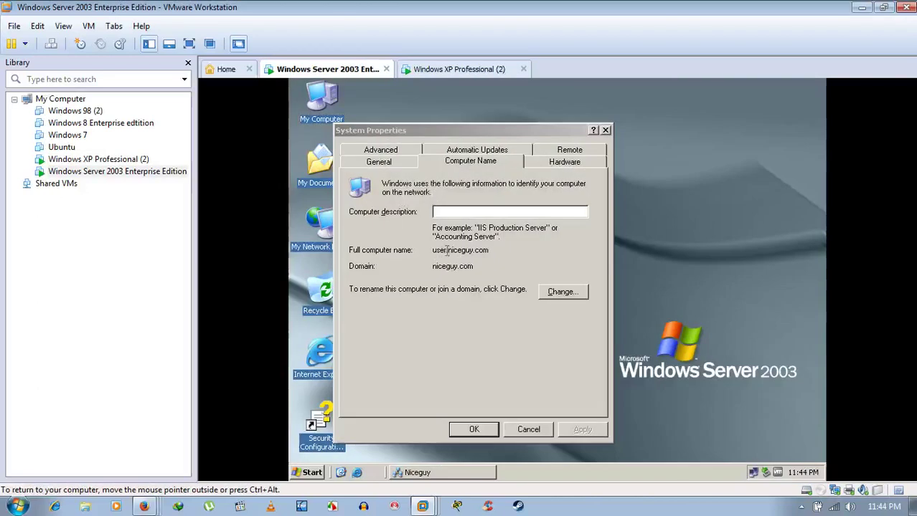
pyautogui.click(451, 71)
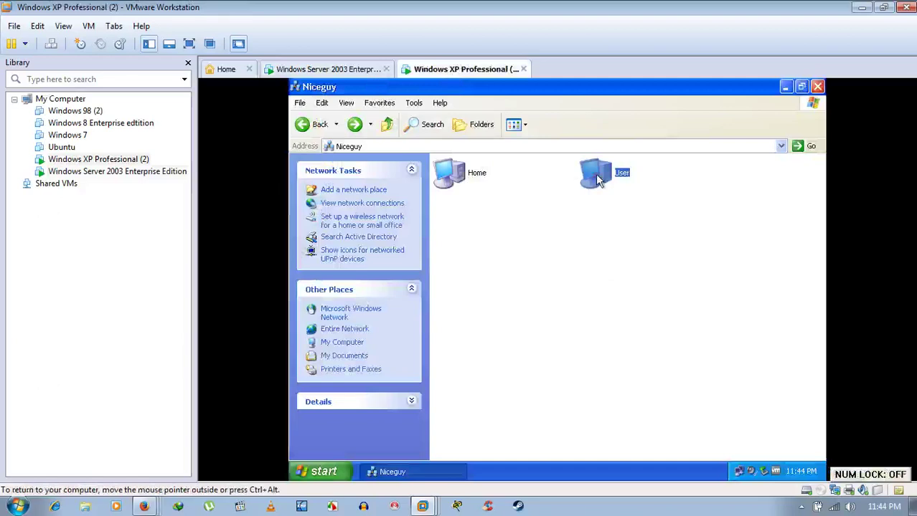
pyautogui.doubleClick(598, 180)
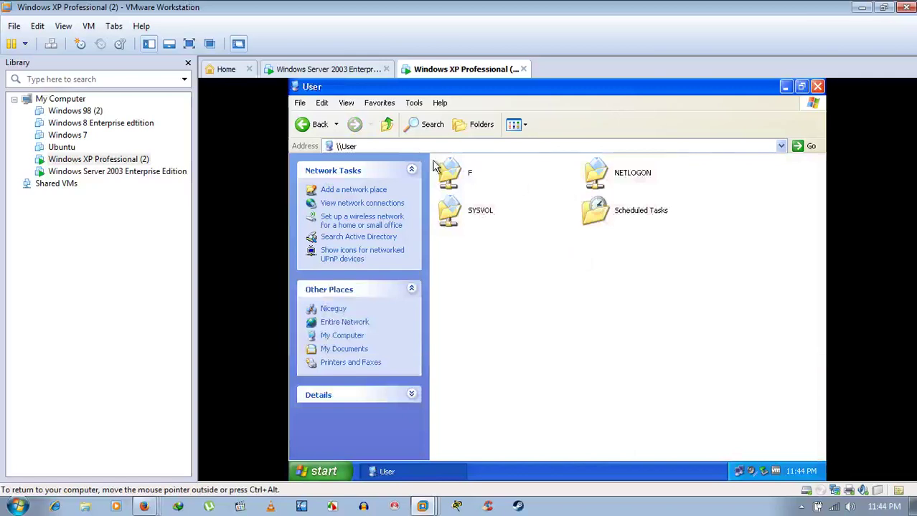
pyautogui.click(310, 127)
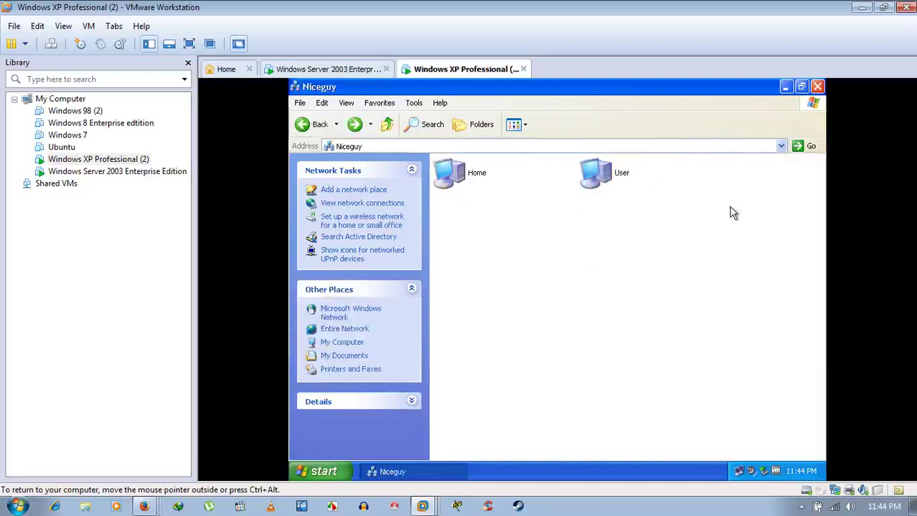
# Step: Close the Niceguy and System Properties windows on both the Windows XP and Windows Server 2003 virtual machines
pyautogui.click(816, 88)
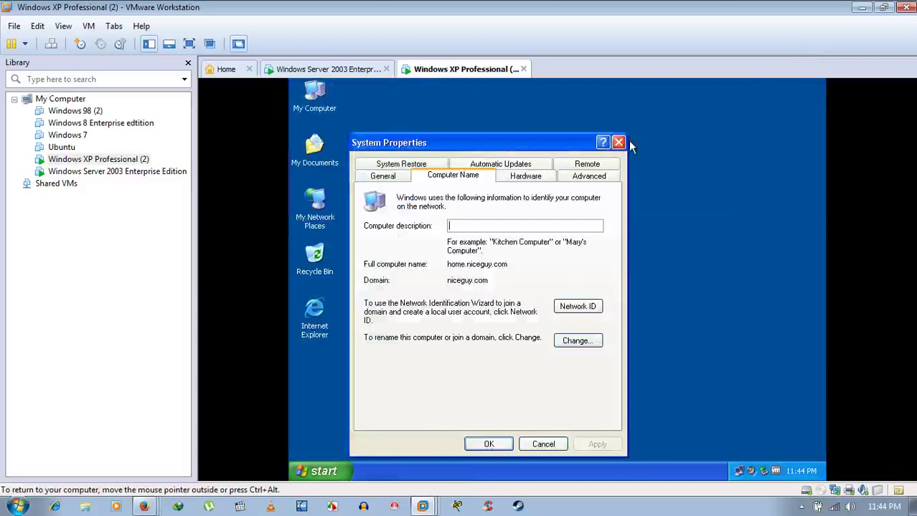
pyautogui.click(618, 142)
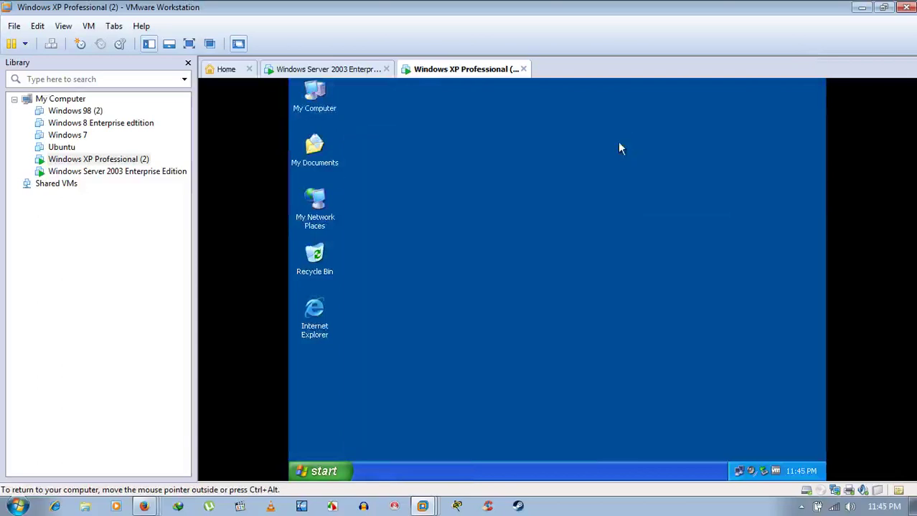
pyautogui.click(343, 71)
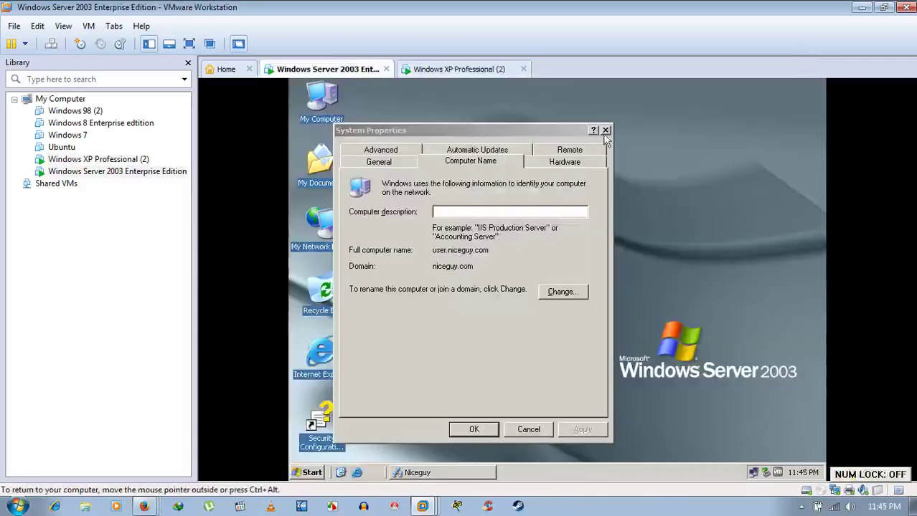
pyautogui.click(605, 131)
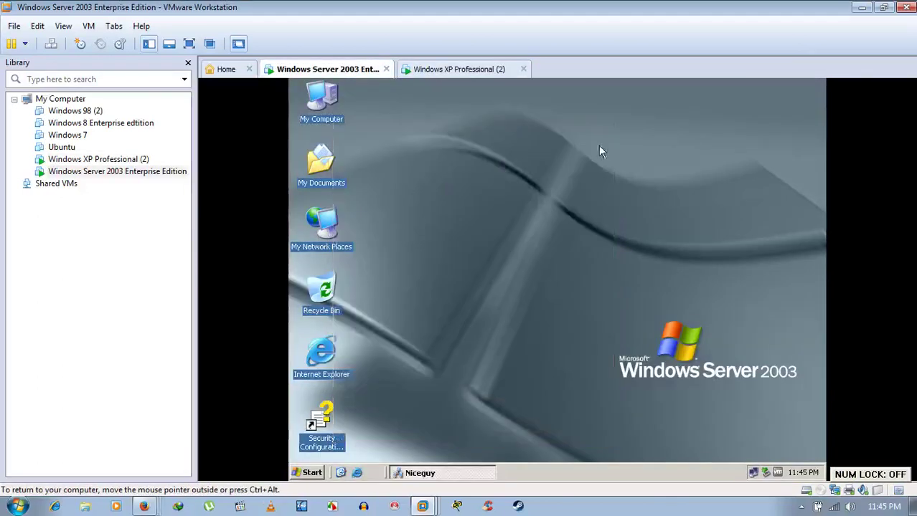
pyautogui.click(461, 475)
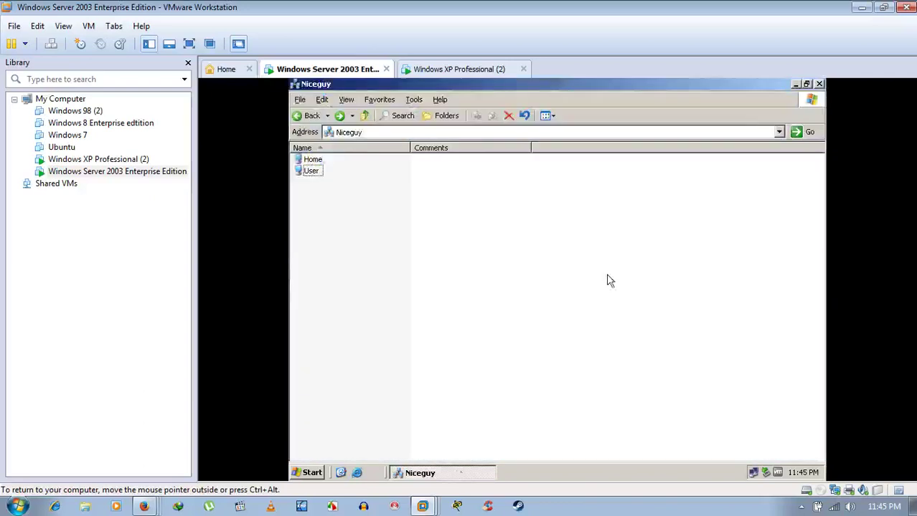
pyautogui.click(818, 85)
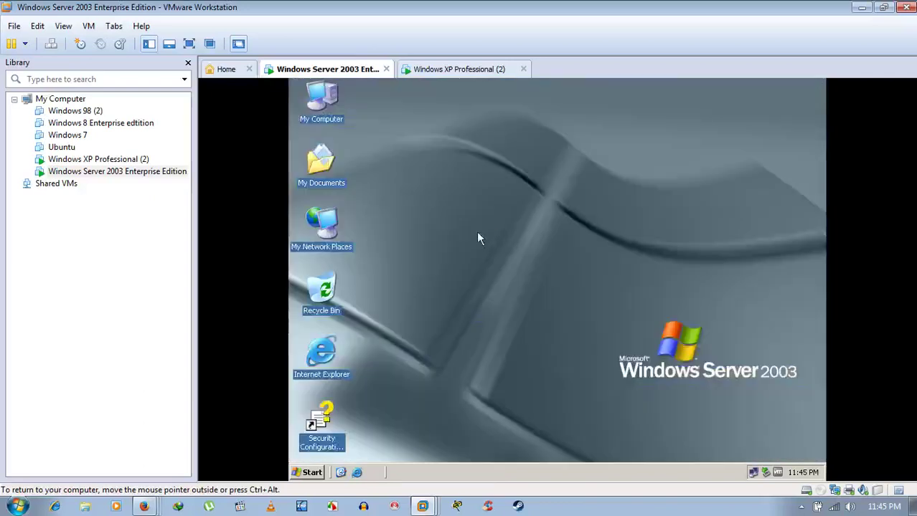
# Step: View the drives in My Computer on the Windows Server 2003 and Windows XP machines, closing the window on XP
pyautogui.doubleClick(322, 104)
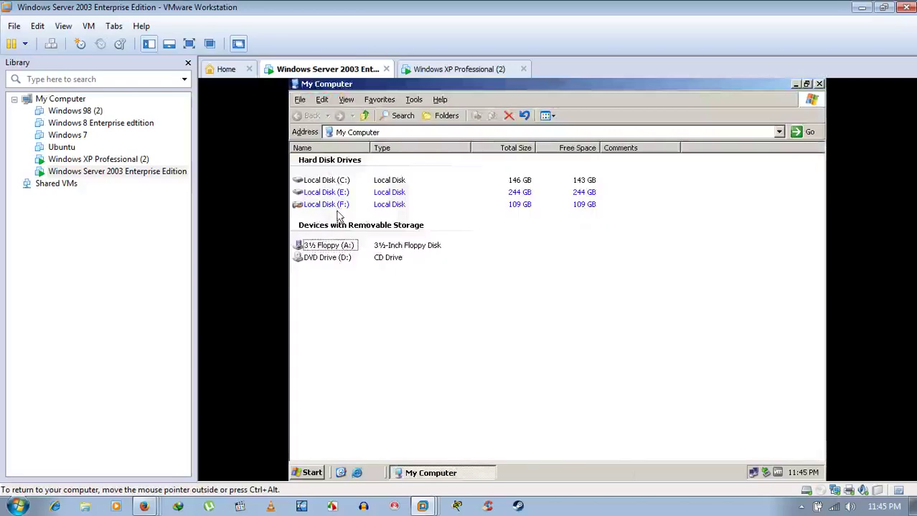
pyautogui.click(313, 205)
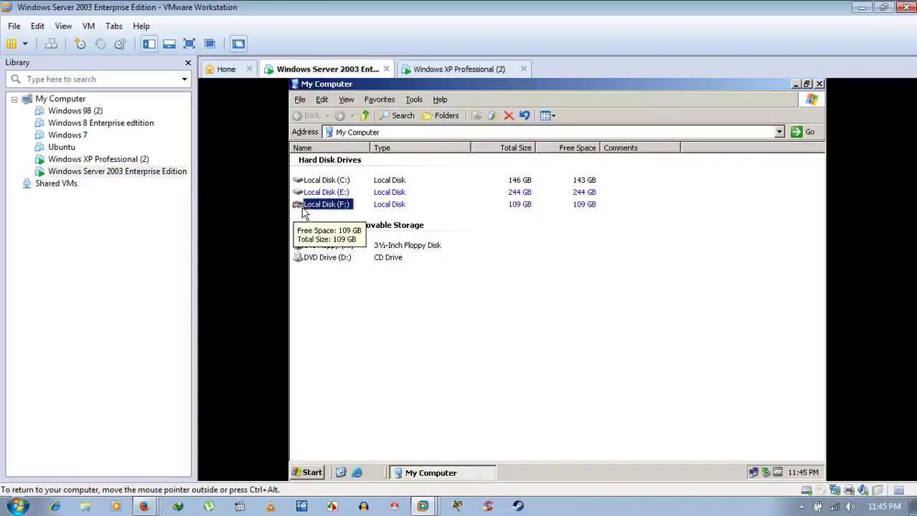
pyautogui.click(479, 72)
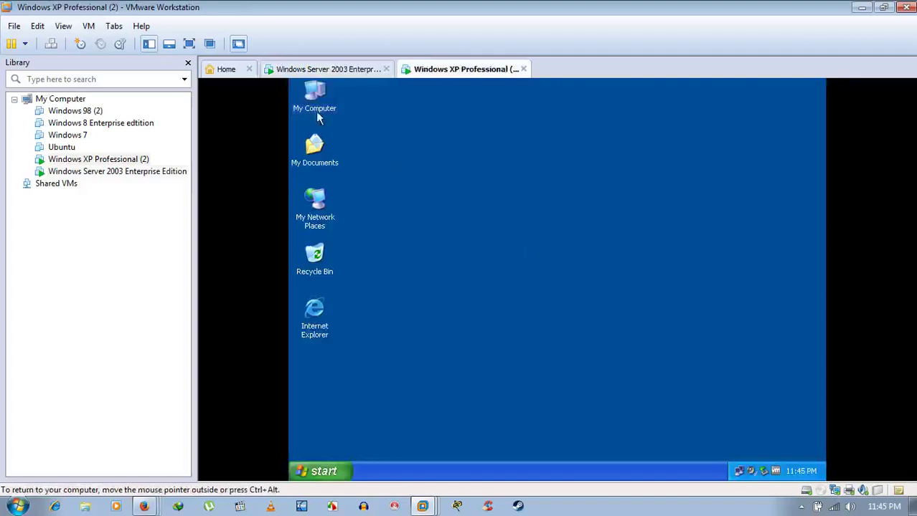
pyautogui.doubleClick(315, 91)
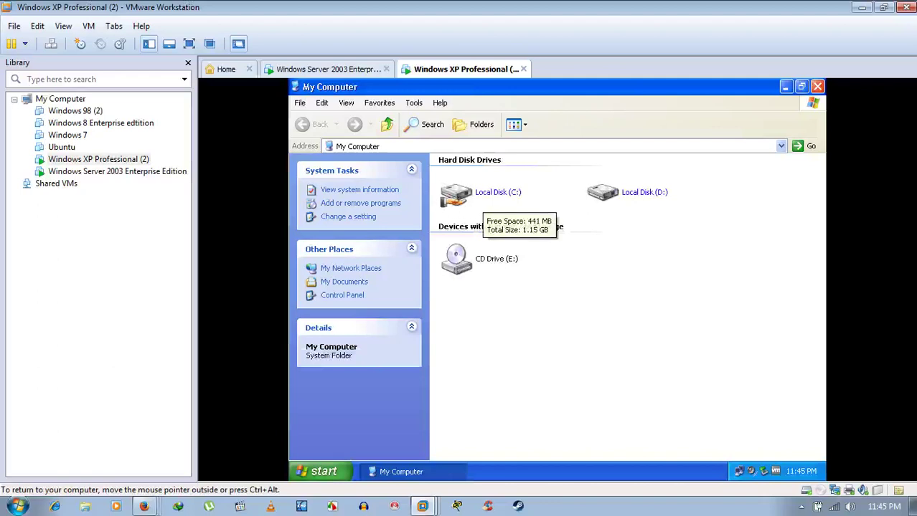
pyautogui.click(817, 87)
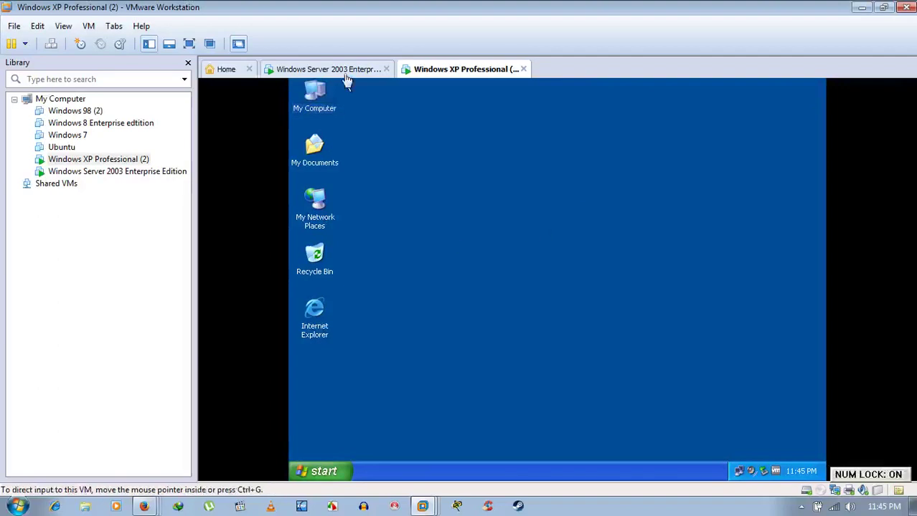
# Step: Try to open VMware Shared Folders in XP's Entire Network, then browse Microsoft Windows Network instead
pyautogui.doubleClick(329, 223)
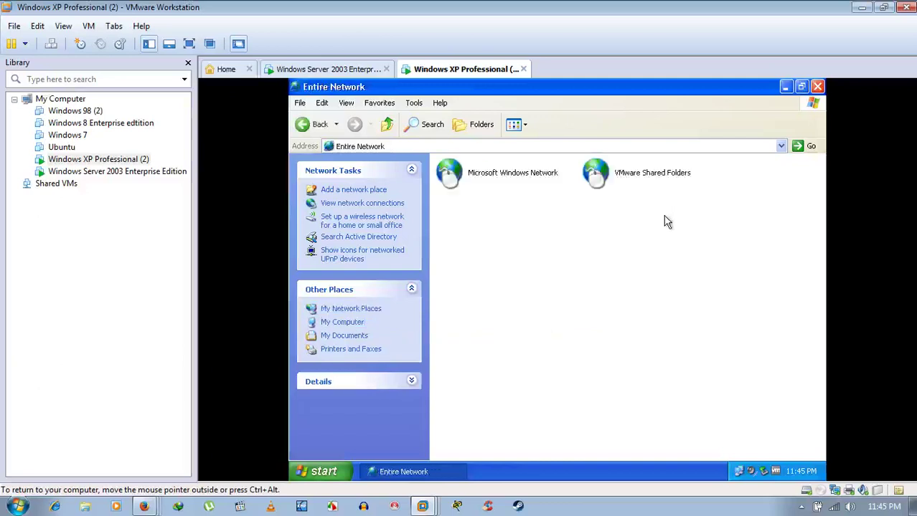
pyautogui.doubleClick(588, 171)
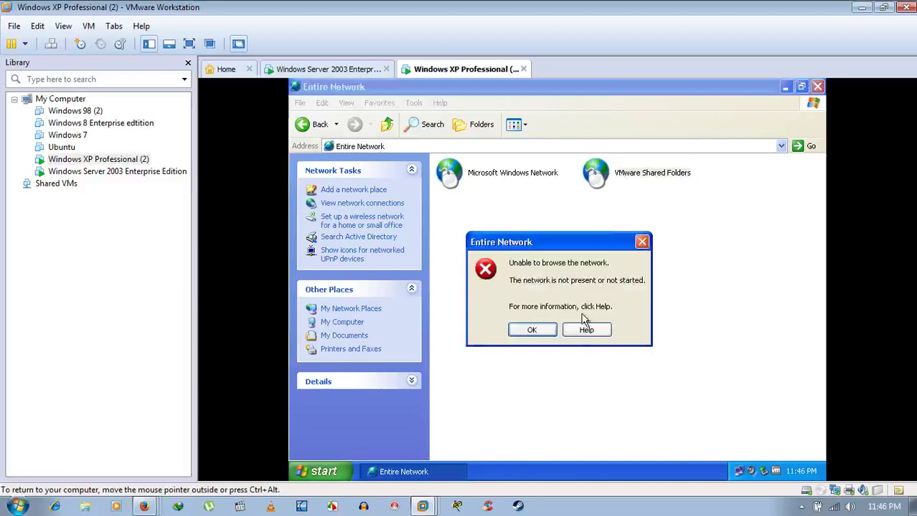
pyautogui.click(530, 332)
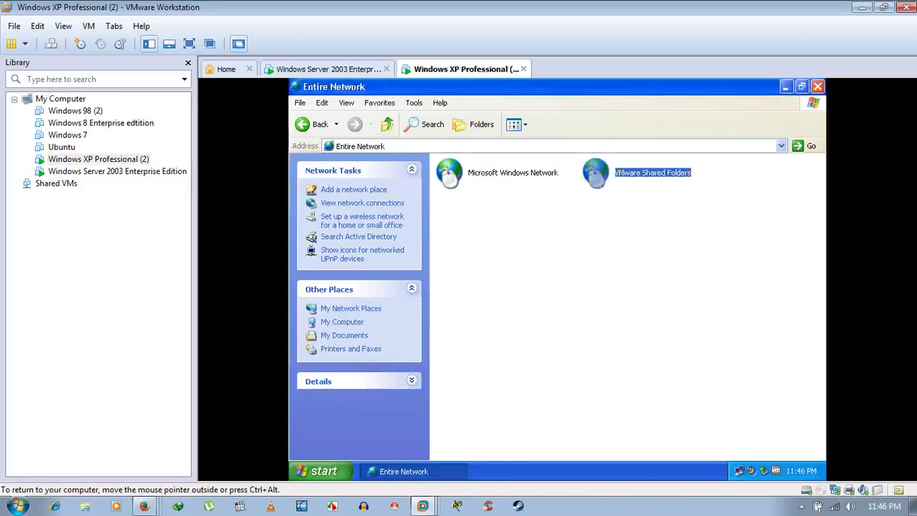
pyautogui.doubleClick(477, 170)
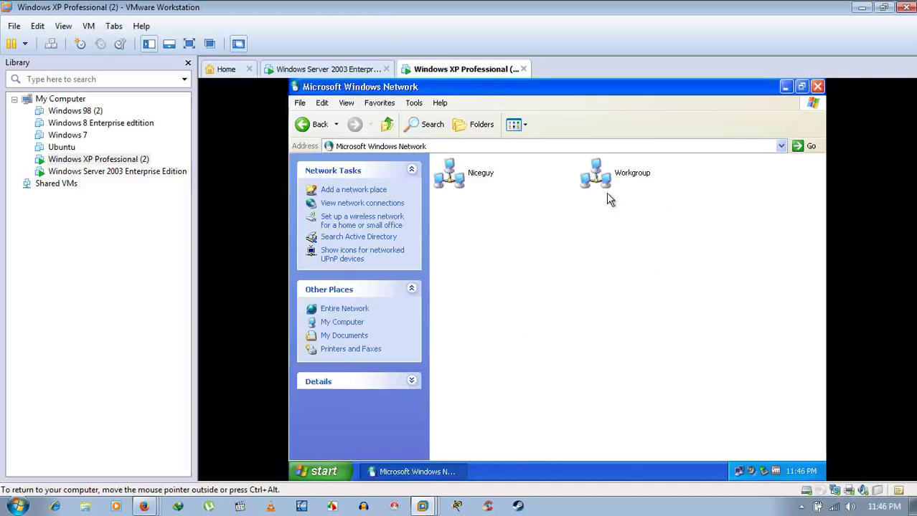
# Step: Close My Computer on the Windows Server 2003 machine and browse to Workgroup in Microsoft Windows Network
pyautogui.click(344, 68)
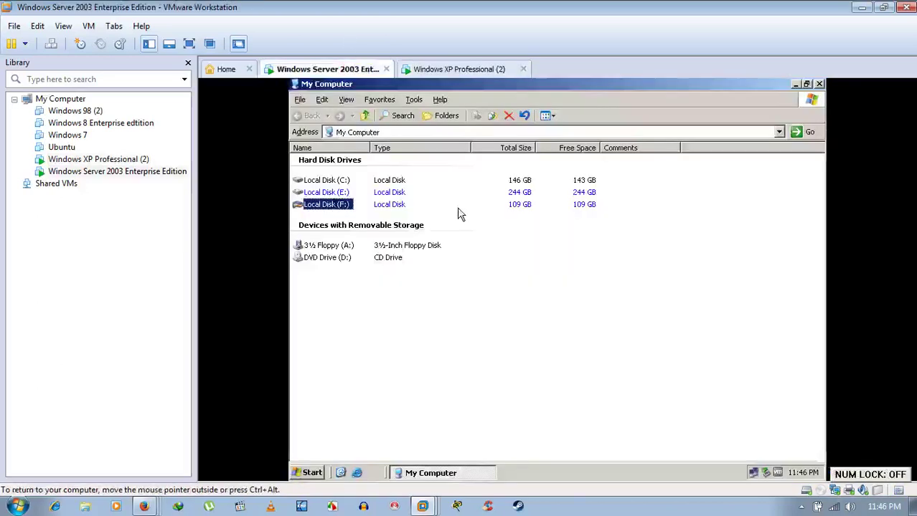
pyautogui.click(603, 257)
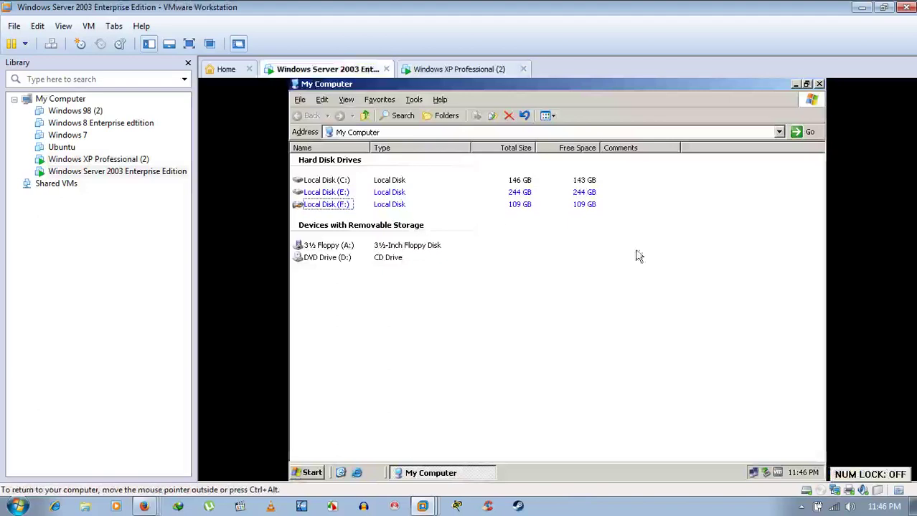
pyautogui.click(819, 84)
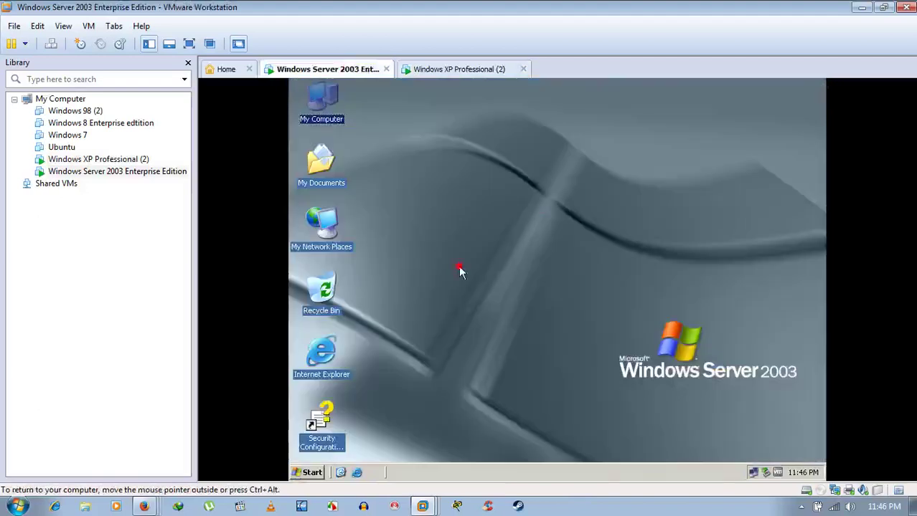
pyautogui.click(331, 236)
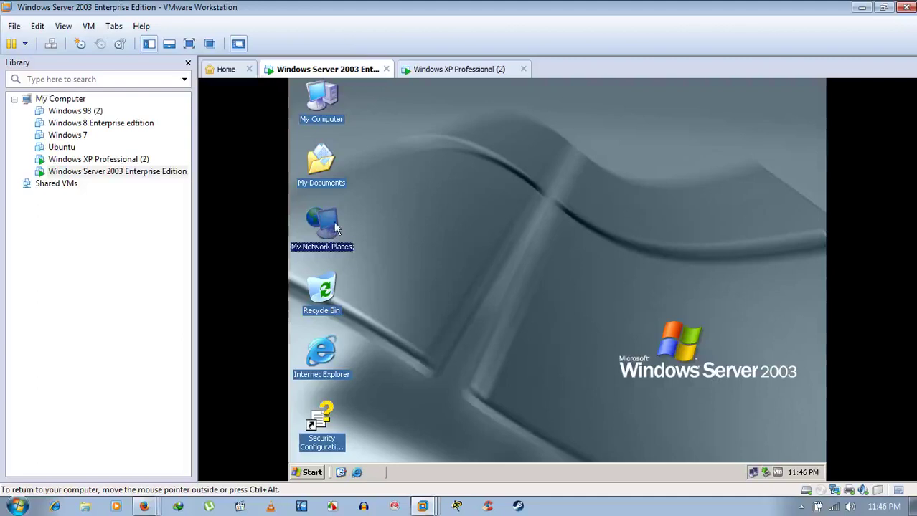
pyautogui.doubleClick(336, 228)
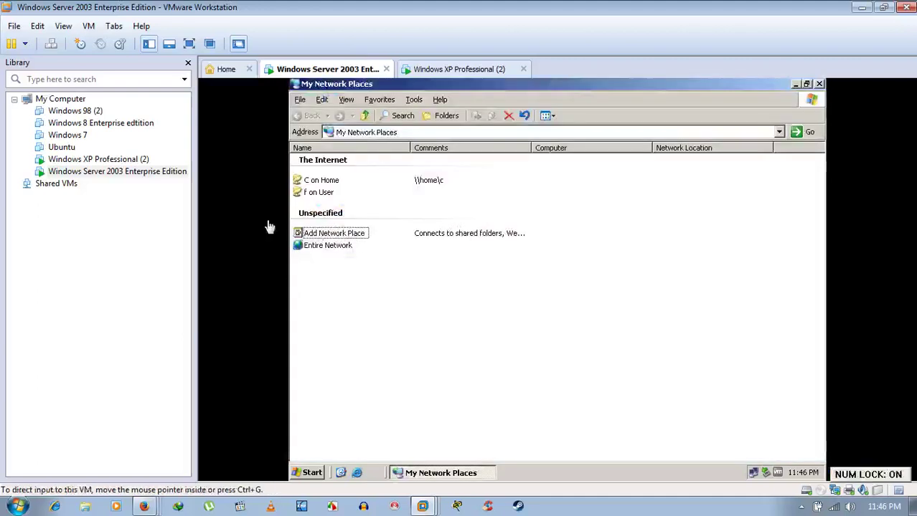
pyautogui.doubleClick(327, 247)
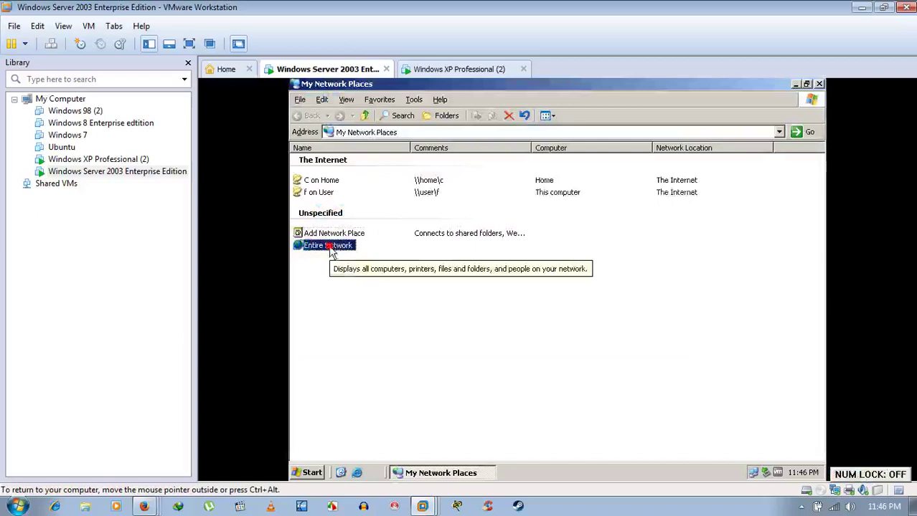
pyautogui.doubleClick(338, 171)
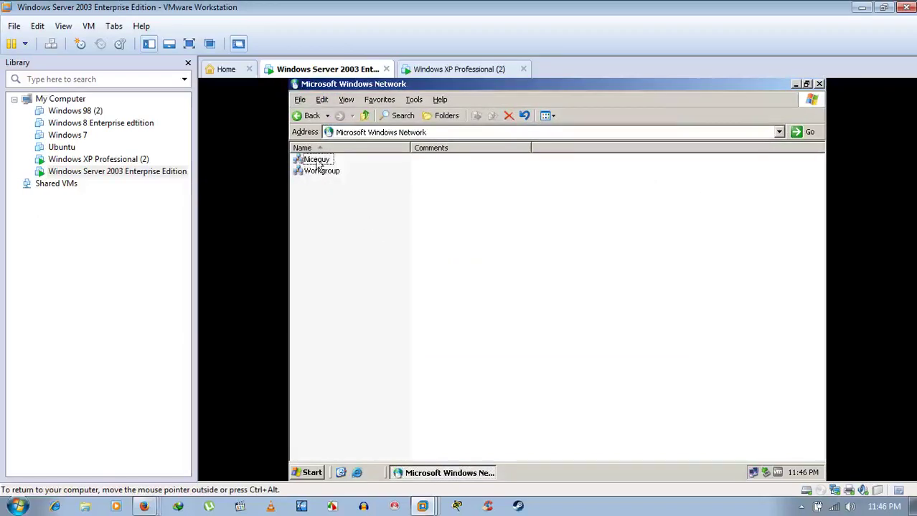
pyautogui.click(321, 171)
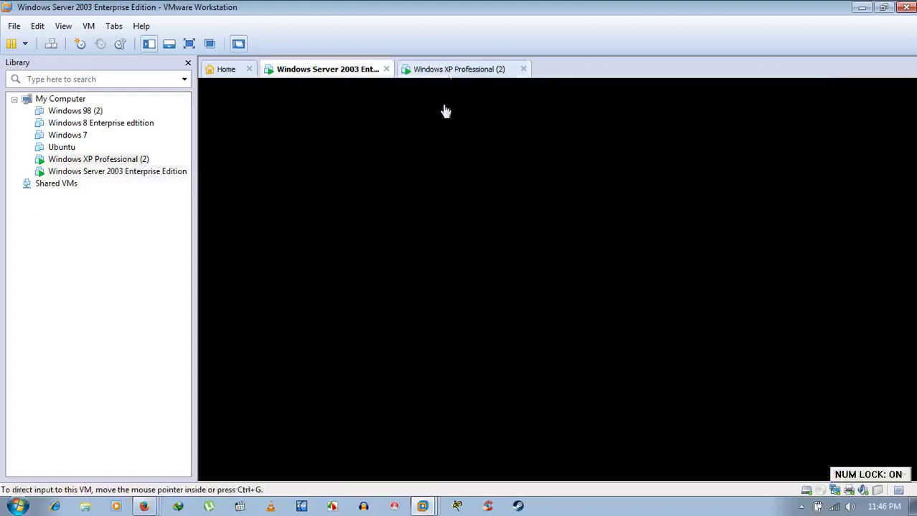
# Step: Try to open Workgroup in Microsoft Windows Network on the Windows XP machine and dismiss the message
pyautogui.click(456, 69)
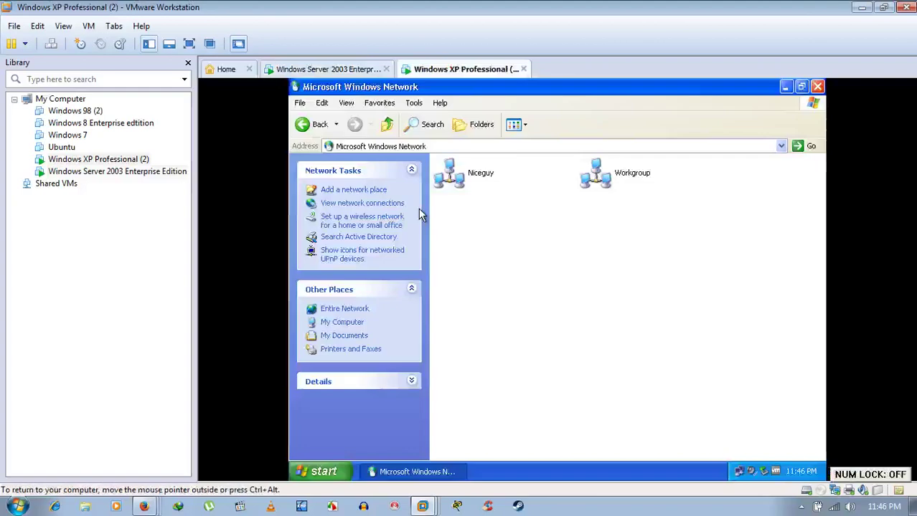
pyautogui.click(603, 178)
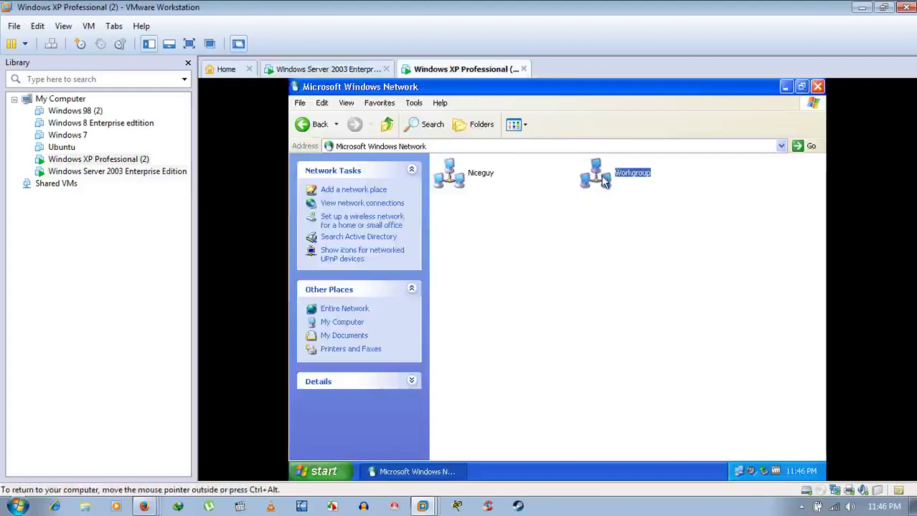
pyautogui.doubleClick(603, 179)
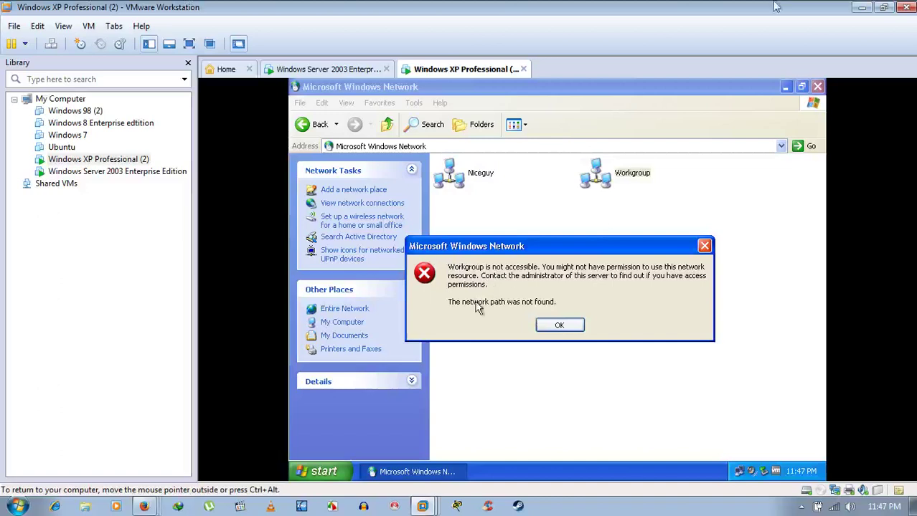
pyautogui.press('Num_Lock')
pyautogui.click(559, 328)
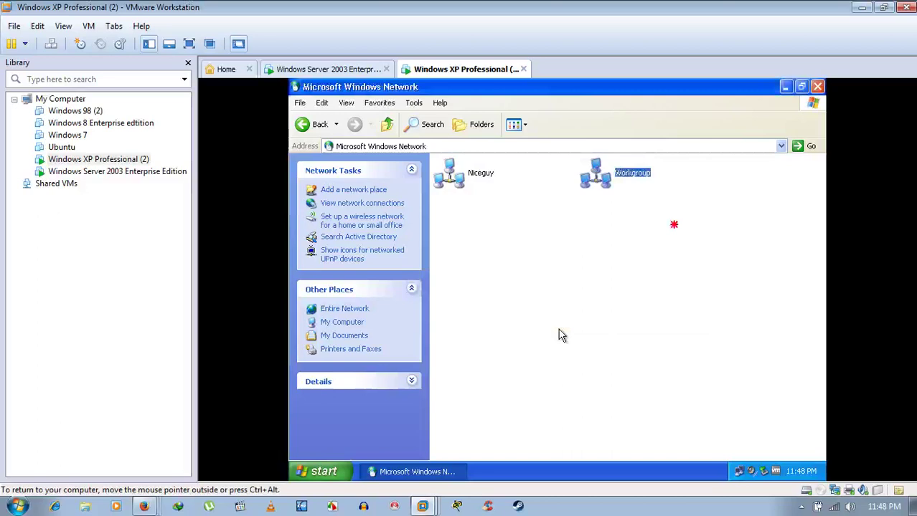
pyautogui.click(673, 225)
# Step: Try to open Workgroup from the Windows Server 2003 machine and dismiss the message
pyautogui.click(323, 70)
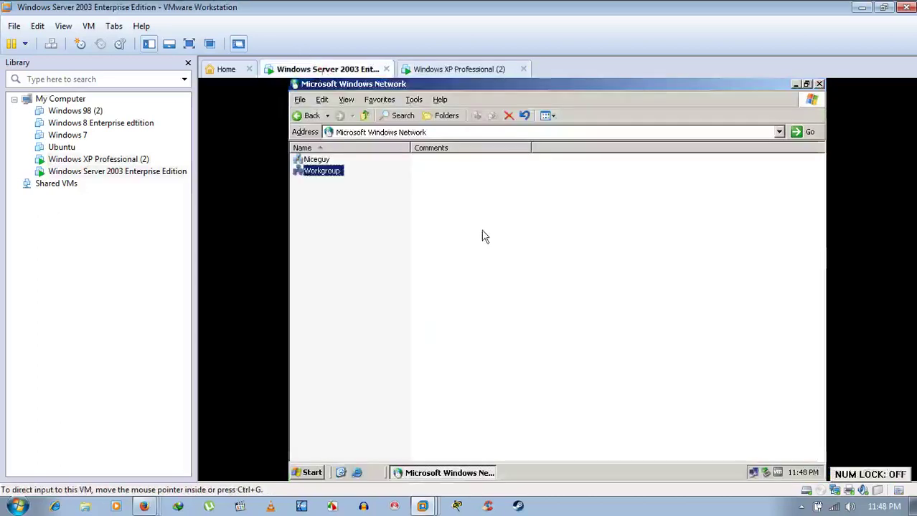
pyautogui.click(342, 181)
pyautogui.doubleClick(320, 173)
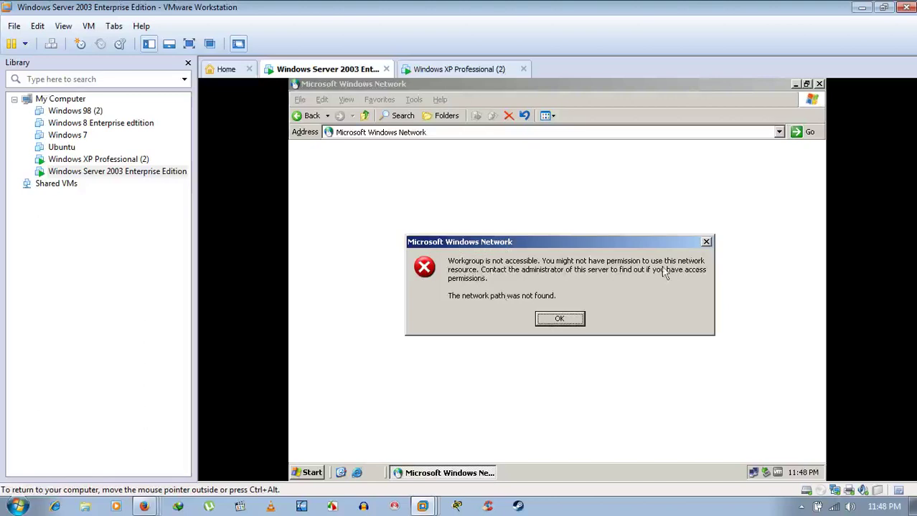
pyautogui.click(561, 324)
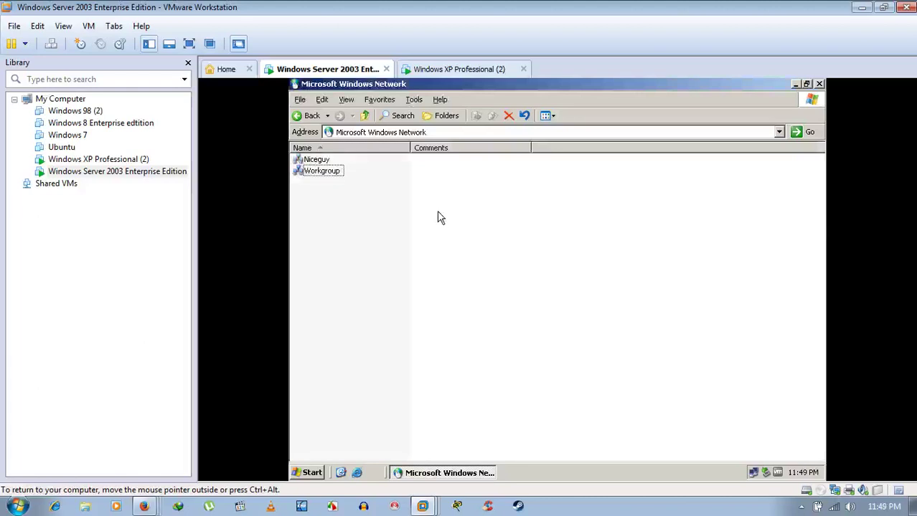
# Step: Close the Microsoft Windows Network windows on both the Windows Server 2003 and Windows XP machines
pyautogui.click(818, 84)
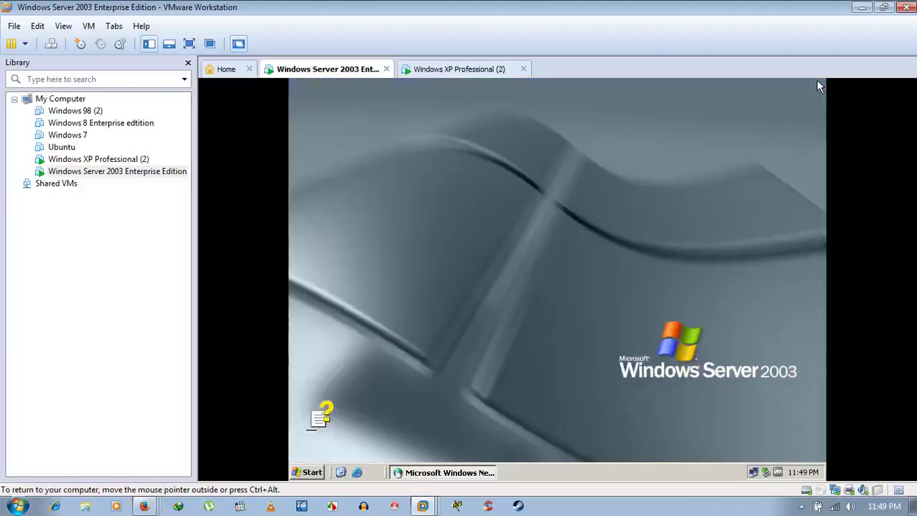
pyautogui.click(454, 70)
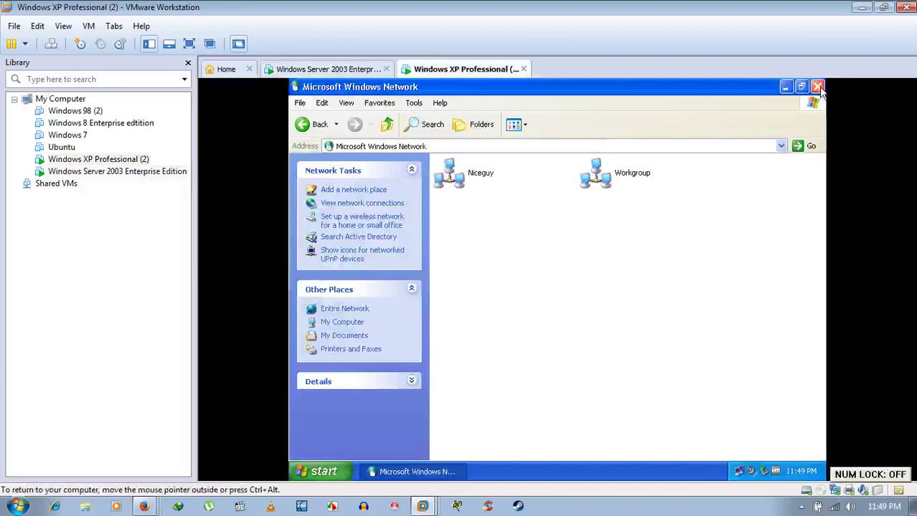
pyautogui.click(818, 86)
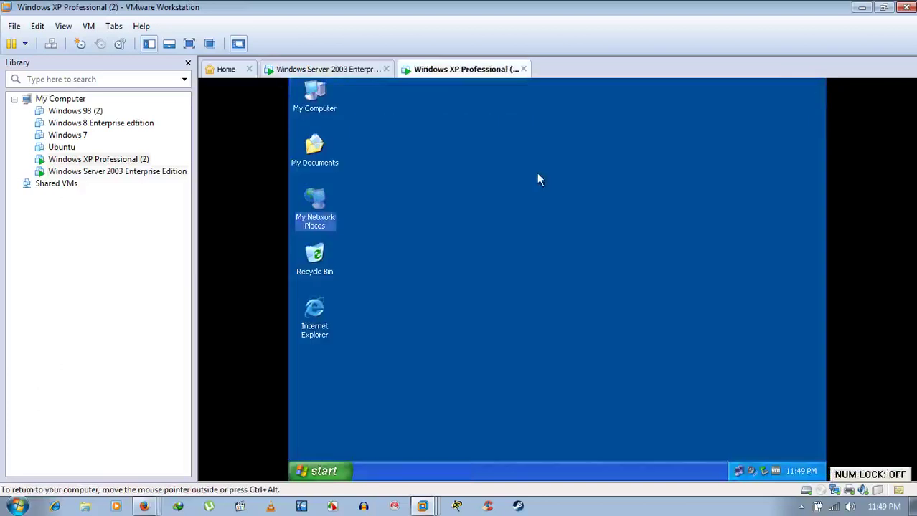
pyautogui.click(525, 145)
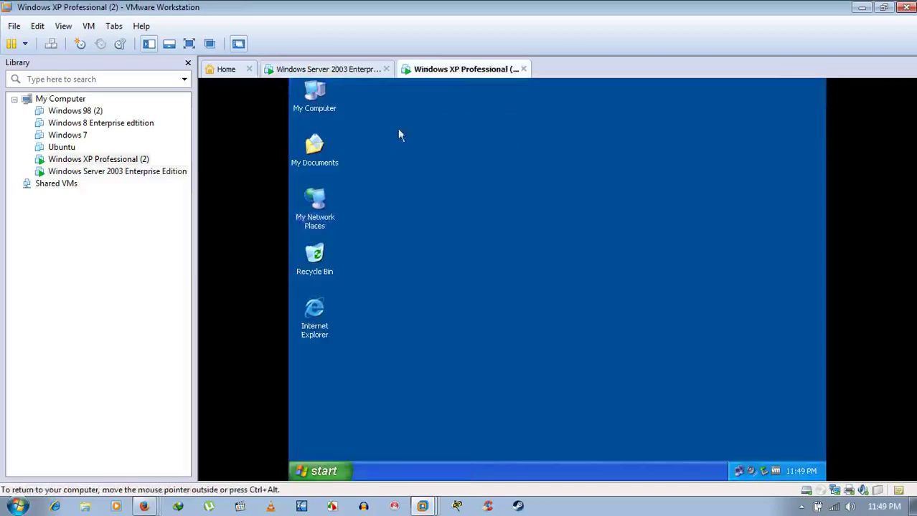
# Step: Open My Computer's properties on both virtual machines and show the Computer Name information on Windows XP
pyautogui.click(315, 99)
pyautogui.rightClick(314, 98)
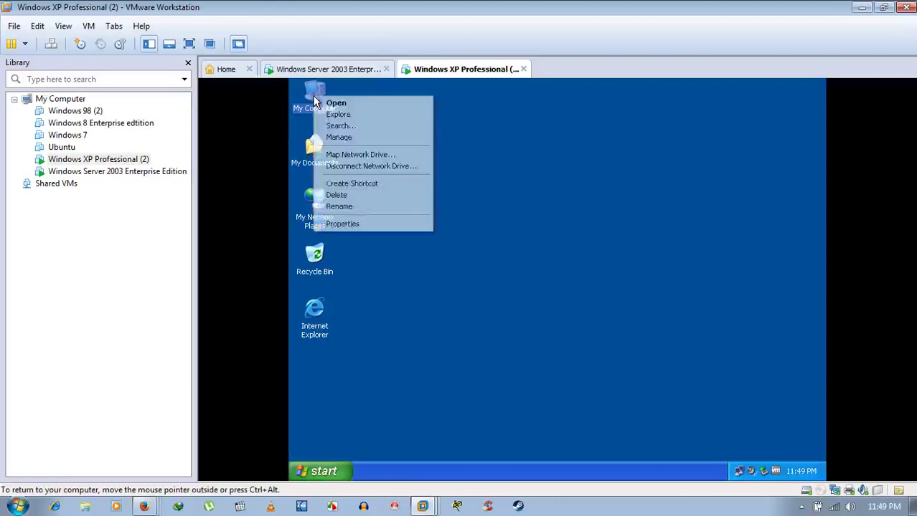
pyautogui.click(348, 226)
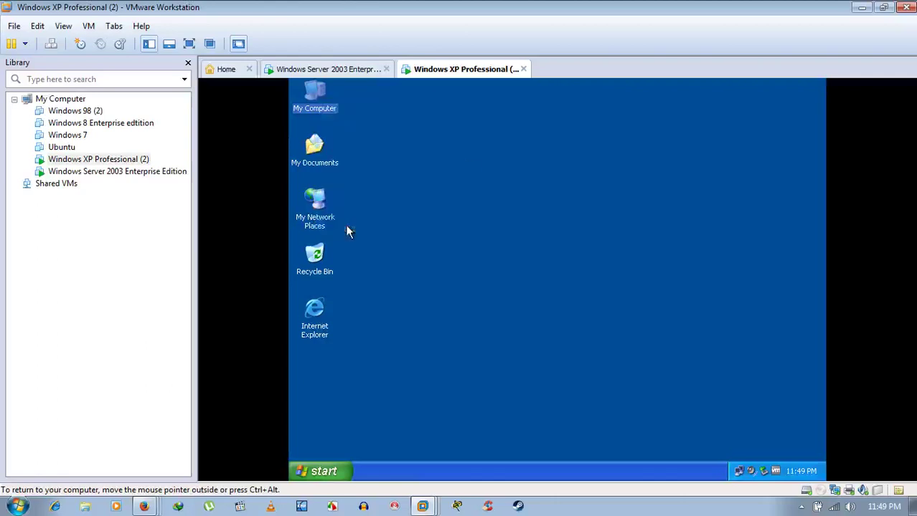
pyautogui.click(356, 70)
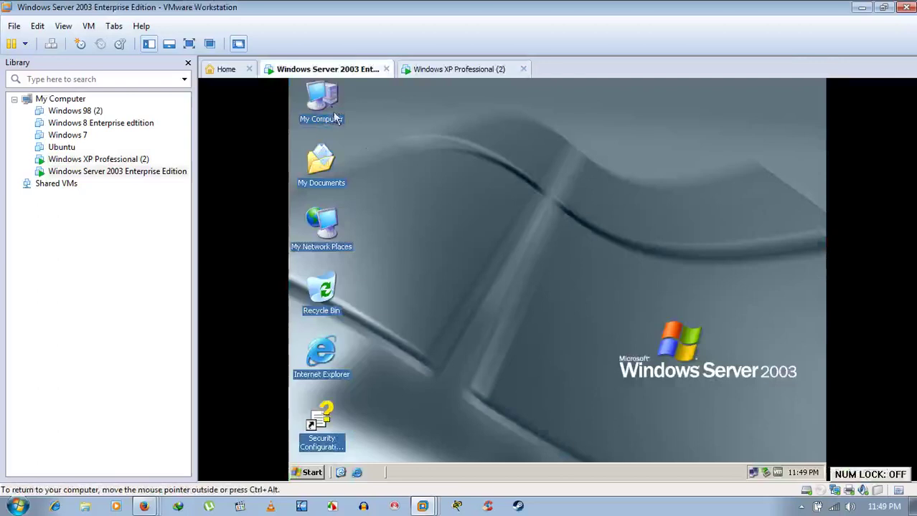
pyautogui.rightClick(331, 106)
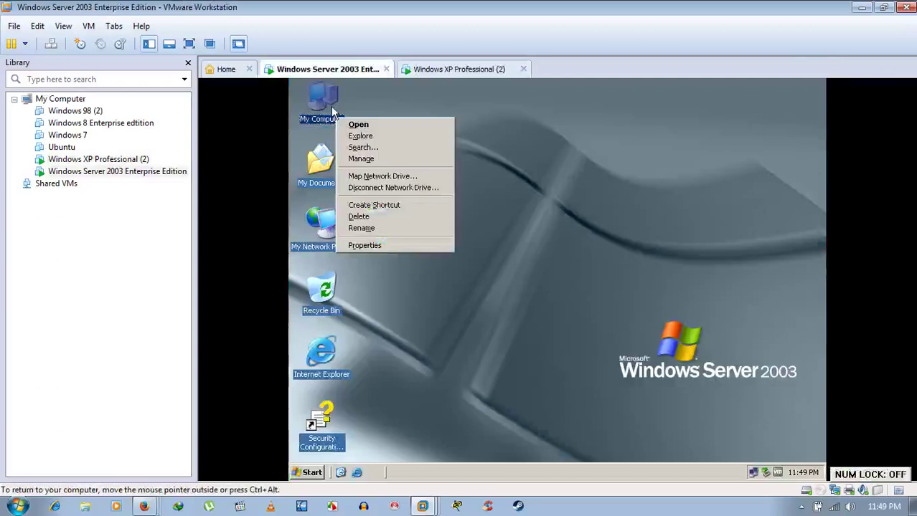
pyautogui.click(360, 245)
pyautogui.click(448, 69)
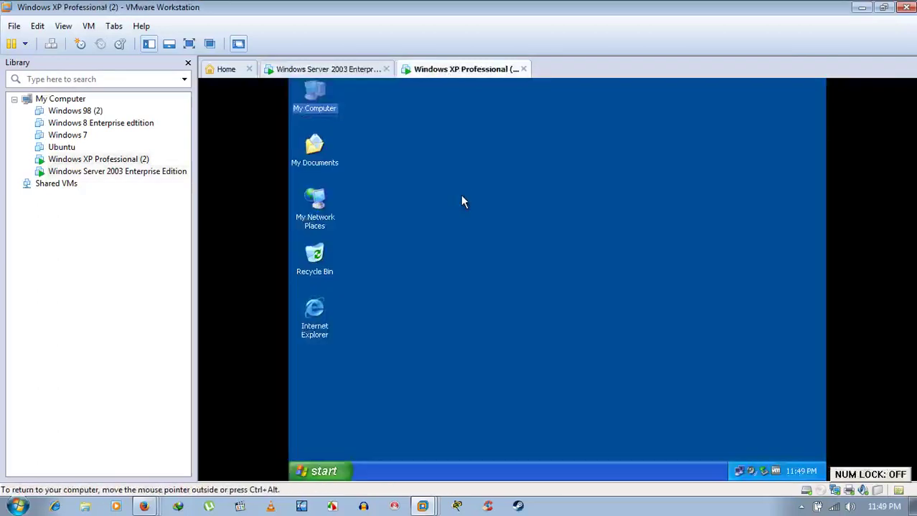
pyautogui.click(462, 197)
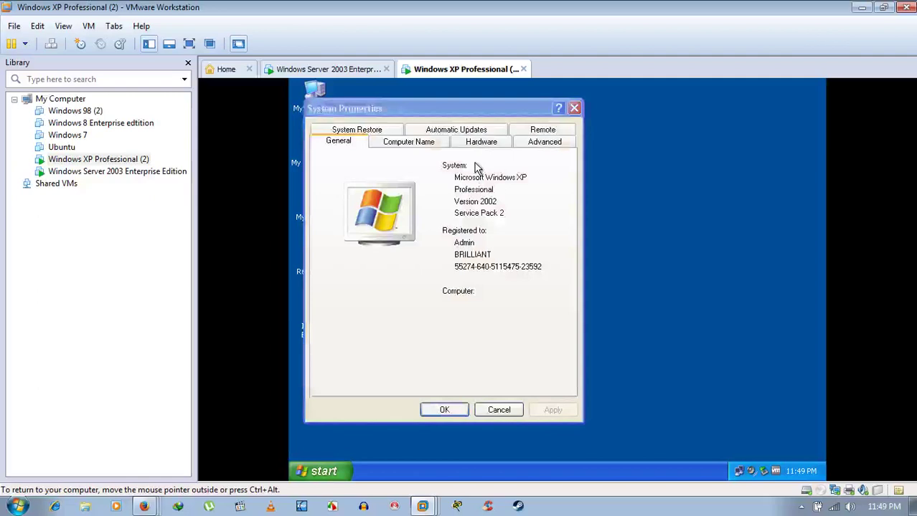
pyautogui.click(400, 142)
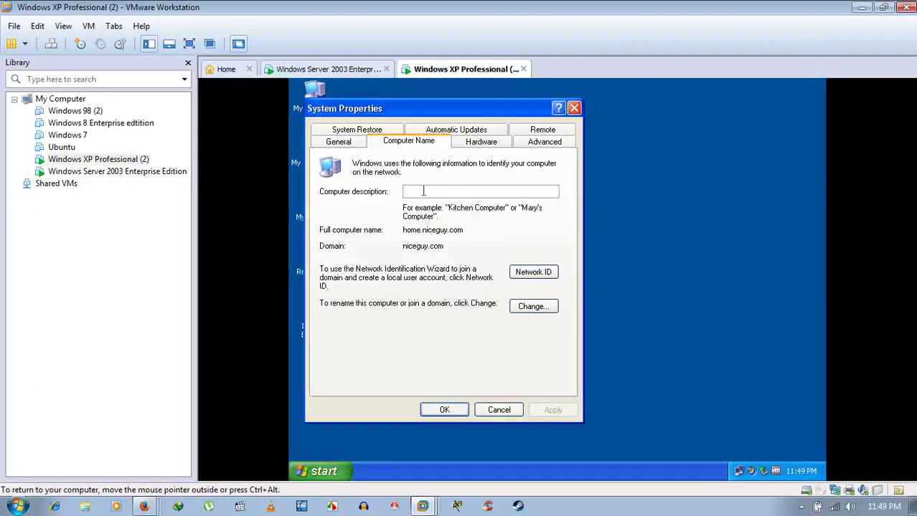
# Step: Show the Computer Name information on the Windows Server 2003 machine and compare its full computer name and domain with Windows XP
pyautogui.click(351, 72)
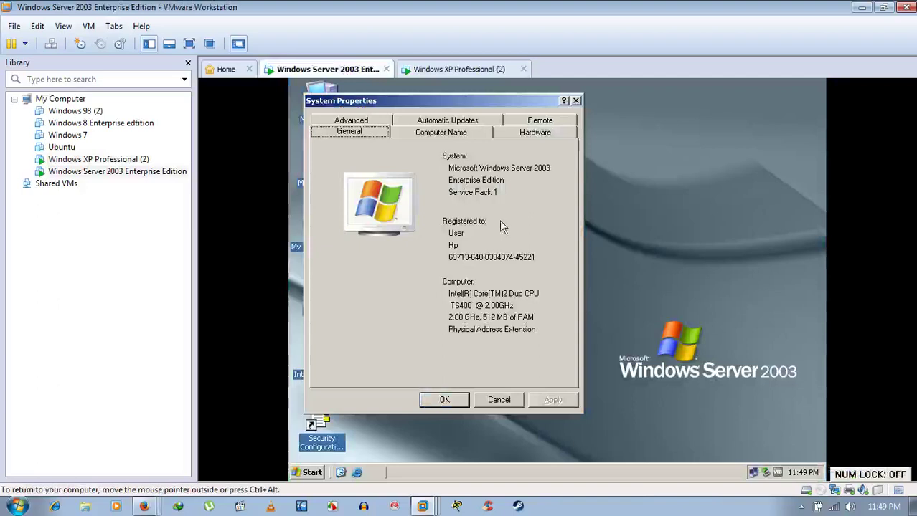
pyautogui.click(452, 134)
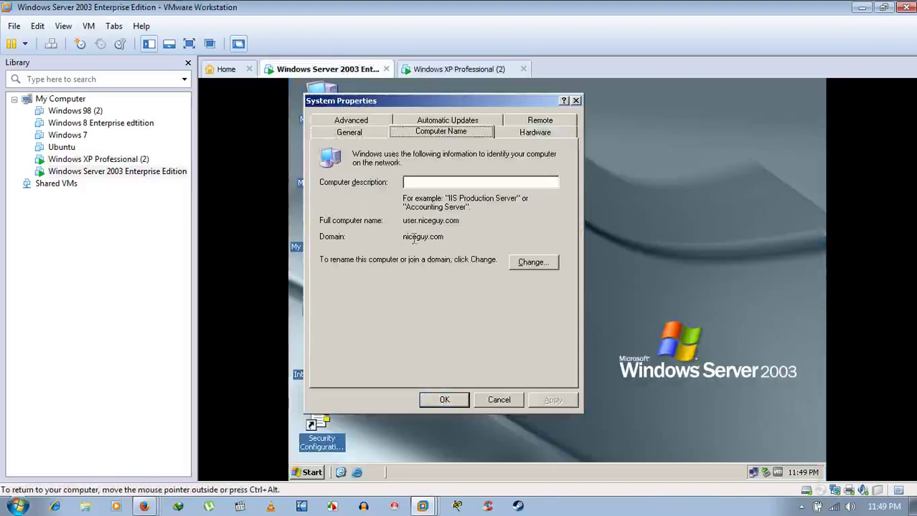
pyautogui.click(459, 69)
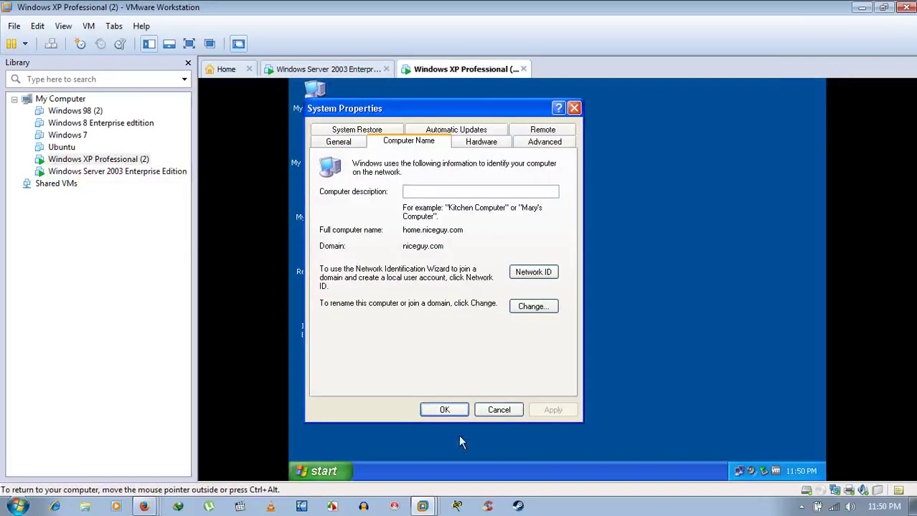
# Step: Close System Properties on both the Windows XP and Windows Server 2003 machines
pyautogui.click(445, 410)
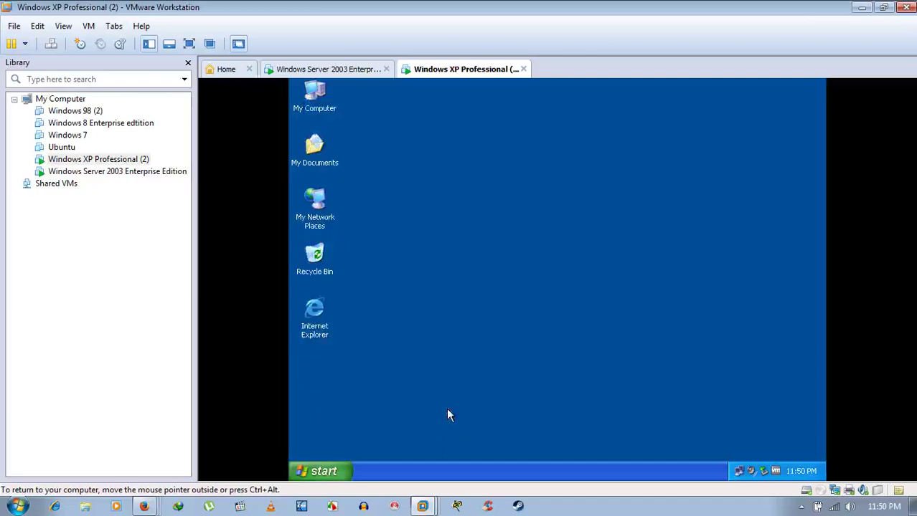
pyautogui.click(343, 66)
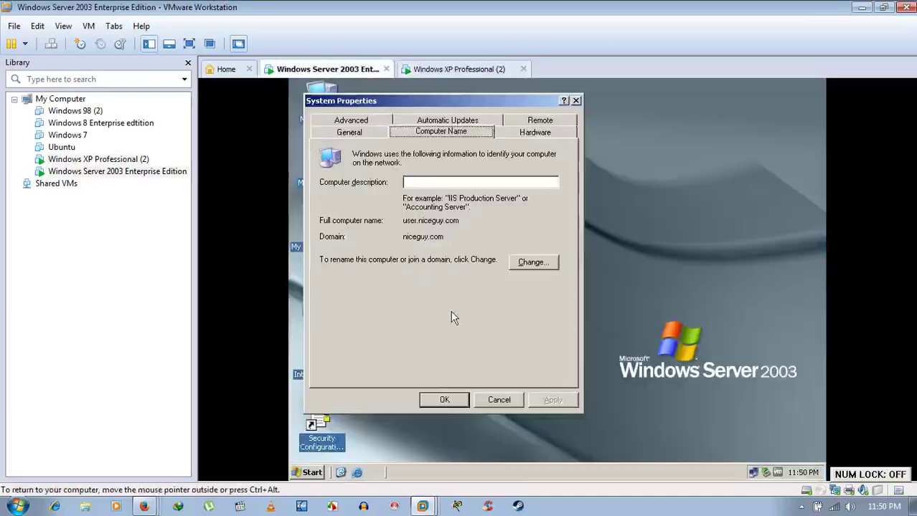
pyautogui.click(444, 400)
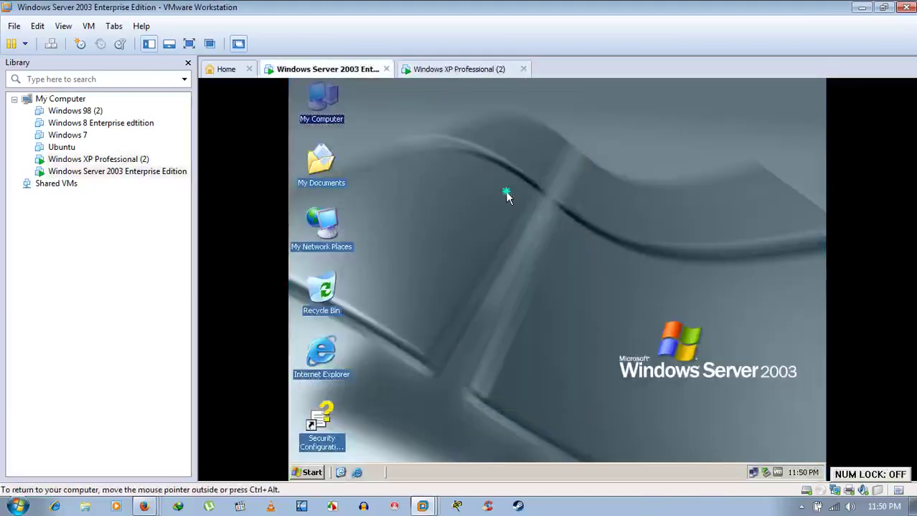
pyautogui.rightClick(506, 194)
pyautogui.click(538, 213)
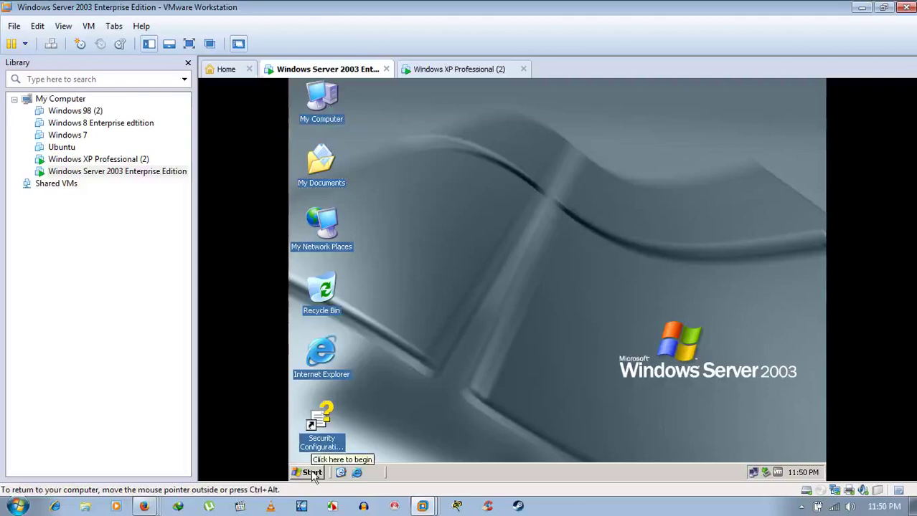
pyautogui.click(482, 66)
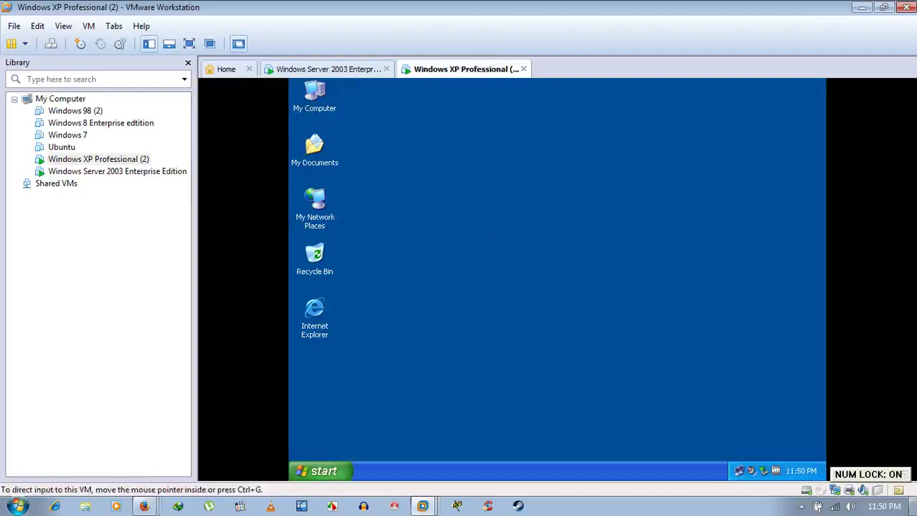
pyautogui.click(801, 508)
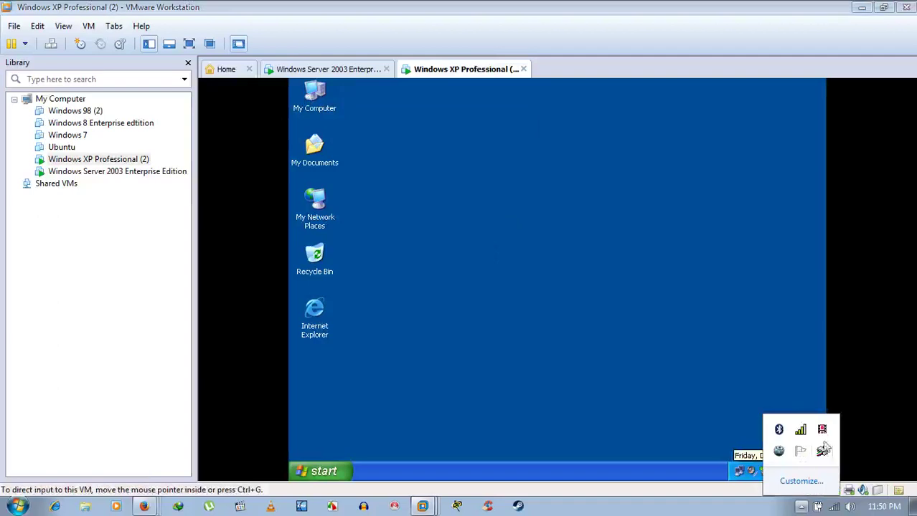